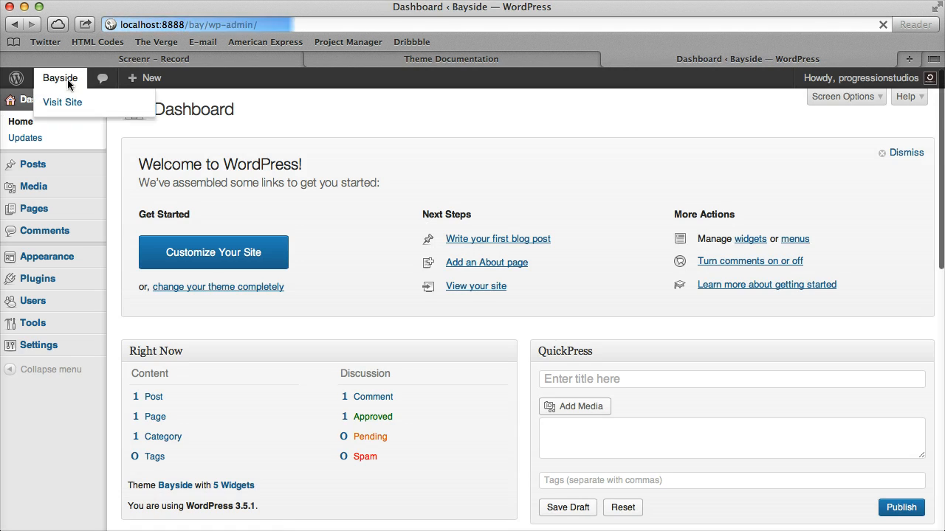
# Install the WordPress importer from the import tools, then activate the plugin and run it.
pyautogui.scroll(-3, 88, 290)
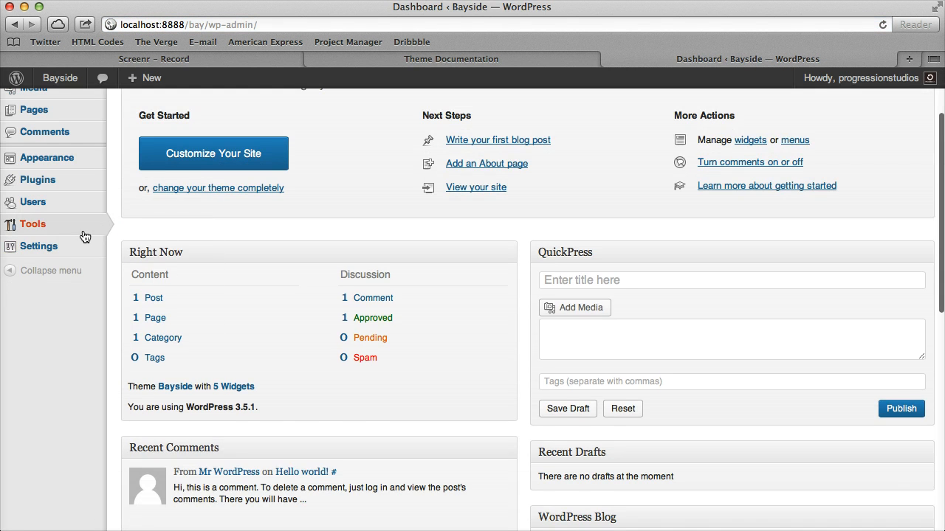
pyautogui.moveTo(44, 224)
pyautogui.click(153, 244)
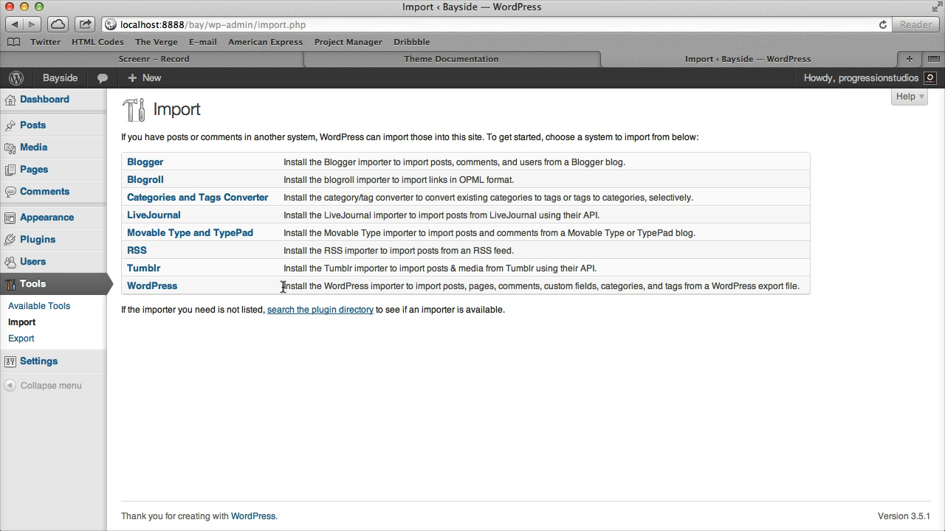
pyautogui.click(164, 293)
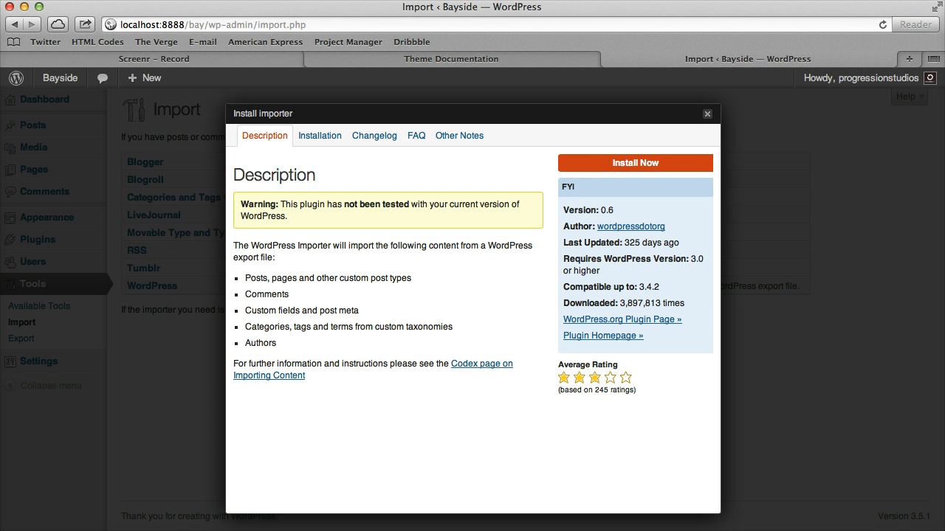
pyautogui.click(634, 163)
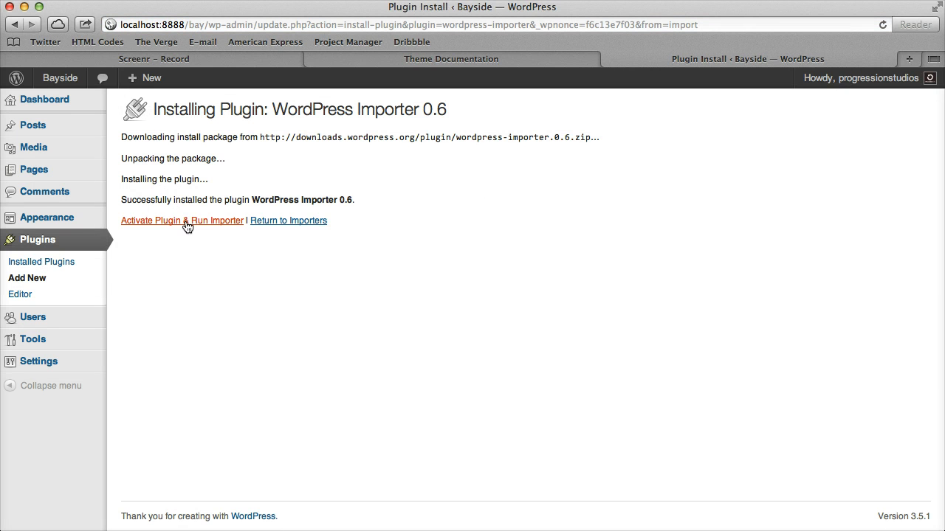
pyautogui.click(186, 226)
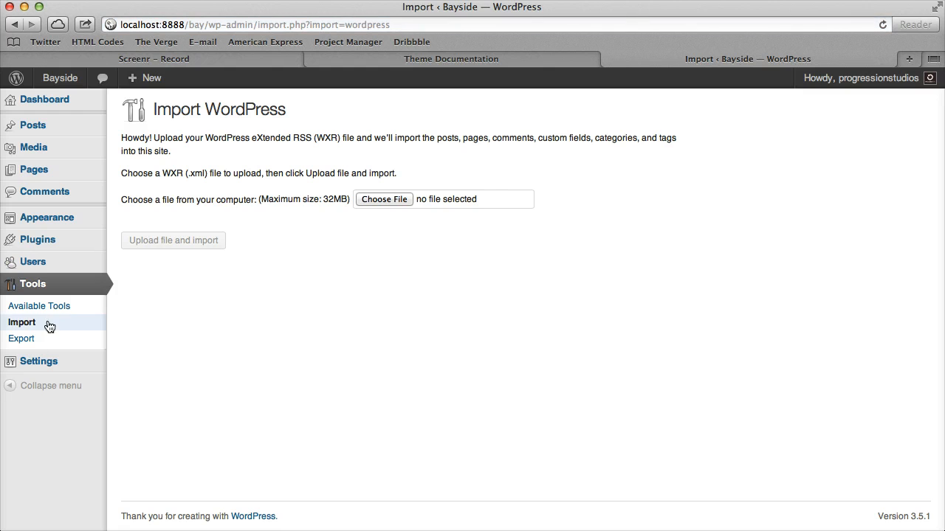
# Check the list of importers and the WordPress Importer entry among the installed plugins.
pyautogui.click(32, 322)
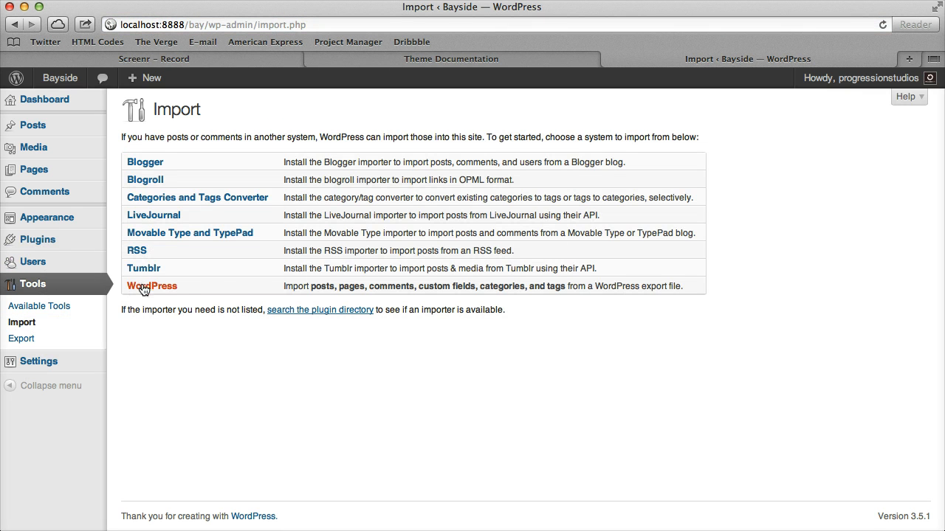
pyautogui.click(46, 241)
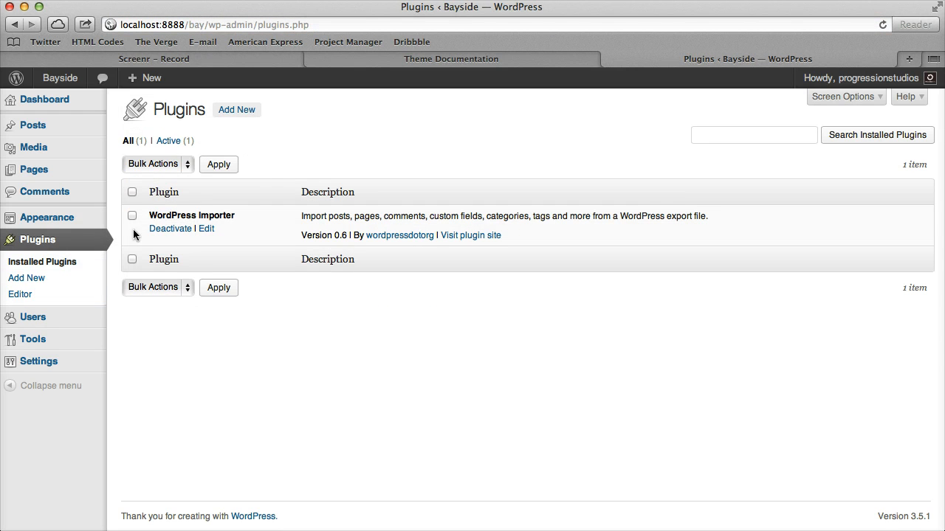
pyautogui.moveTo(151, 214); pyautogui.dragTo(258, 213)
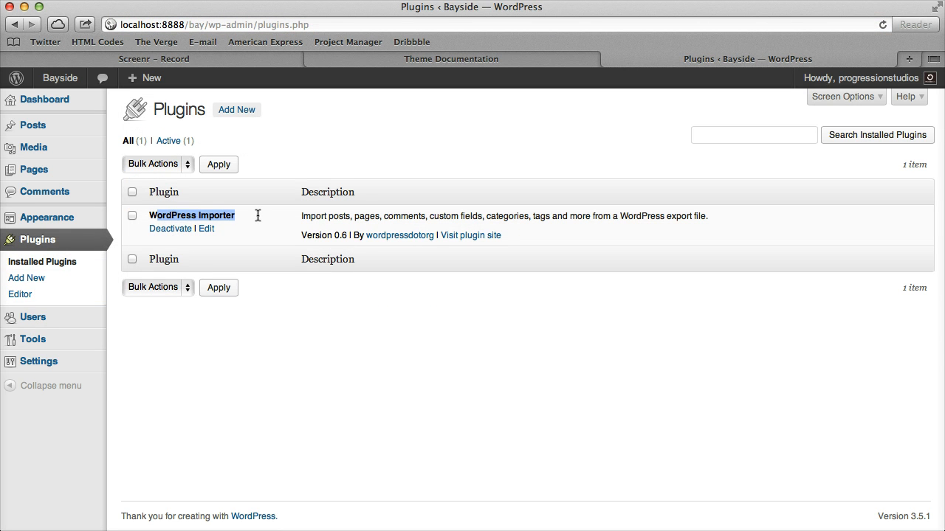
pyautogui.click(257, 213)
# Upload bayside.wordpress.2013-02-12.xml from the Bayside folder's Live Preview XML subfolder into the WordPress importer.
pyautogui.click(71, 341)
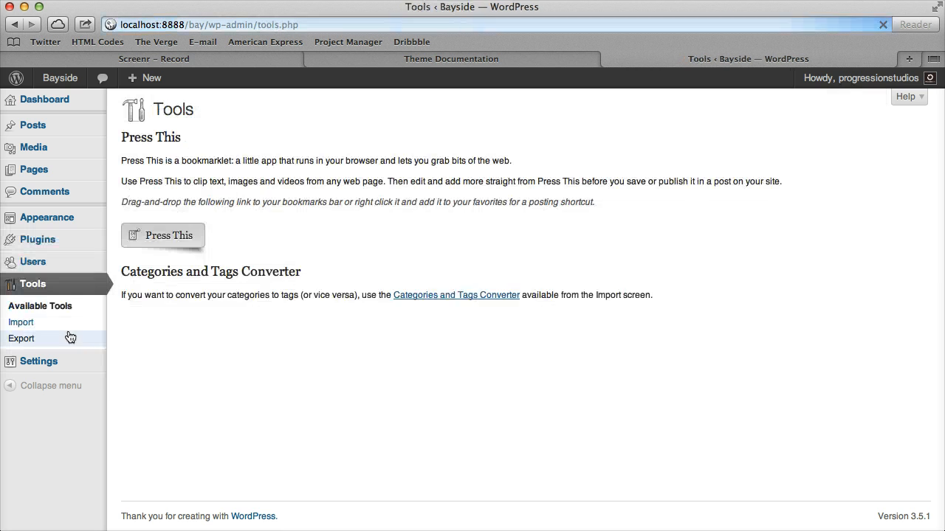
pyautogui.click(22, 322)
pyautogui.click(150, 288)
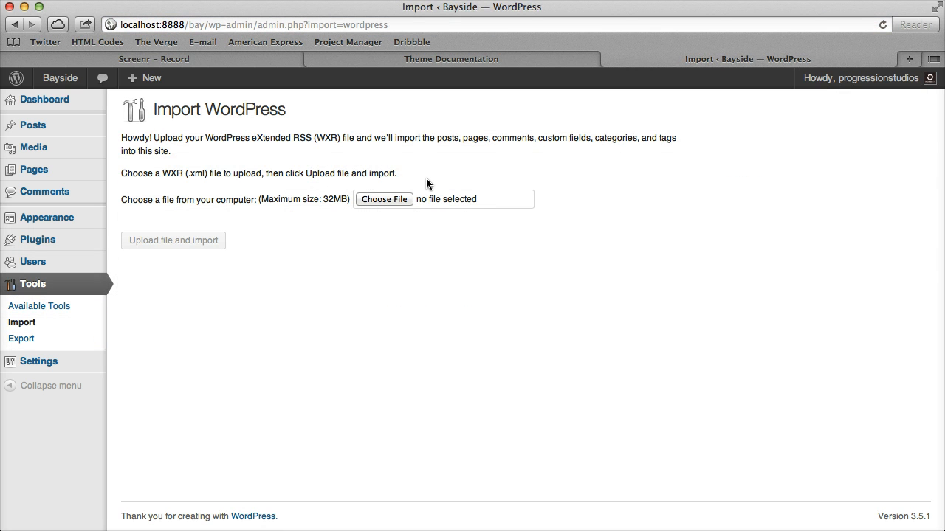
pyautogui.click(388, 199)
pyautogui.click(346, 250)
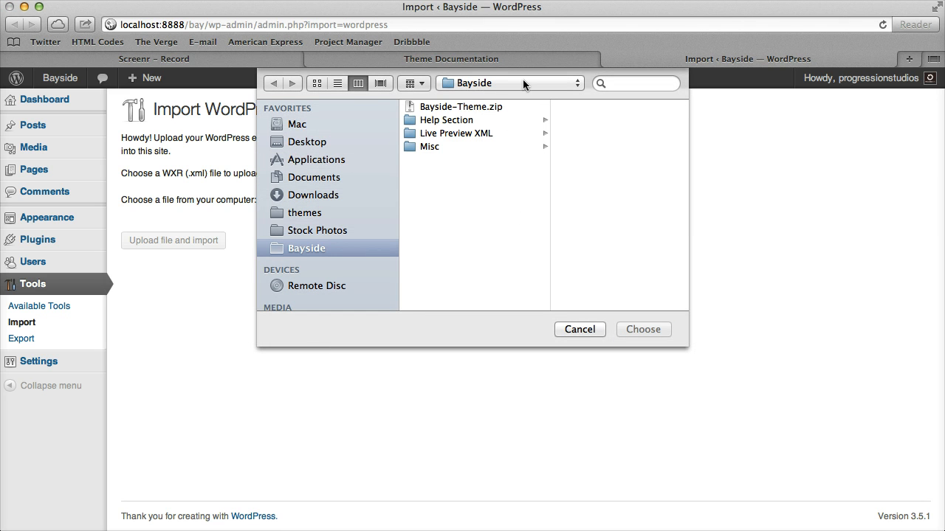
pyautogui.click(502, 134)
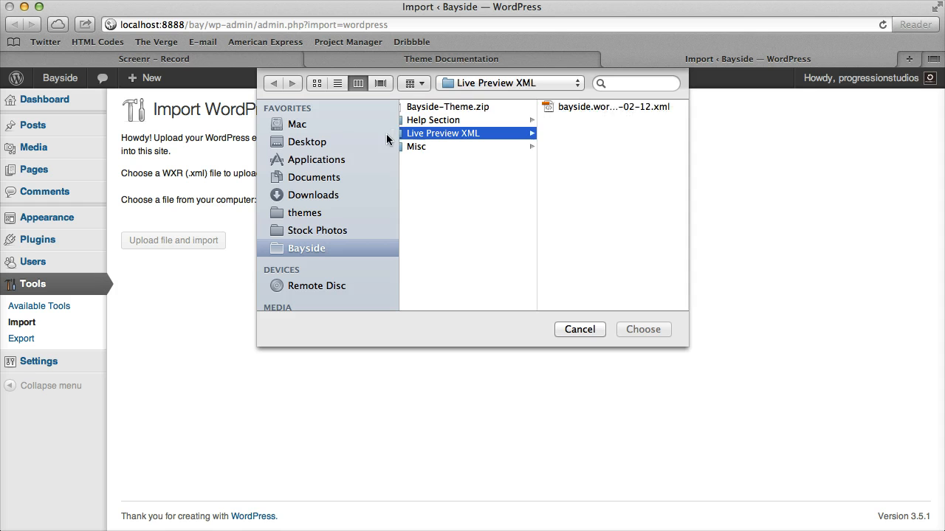
pyautogui.click(590, 107)
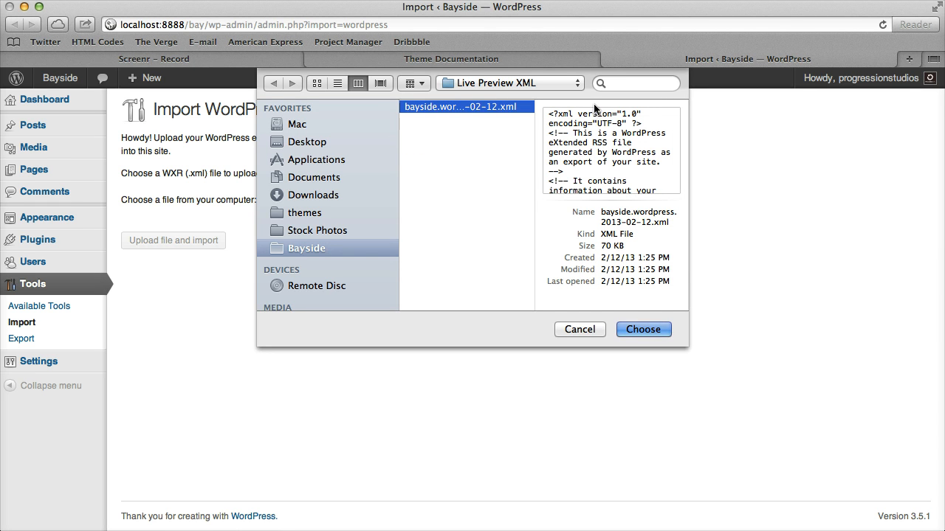
pyautogui.hscroll(-2, 502, 158)
pyautogui.click(664, 331)
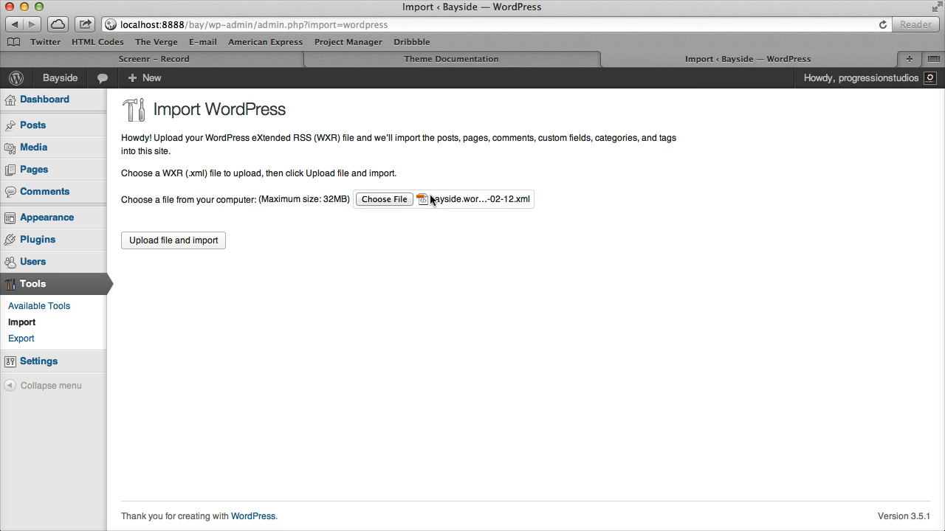
pyautogui.click(163, 243)
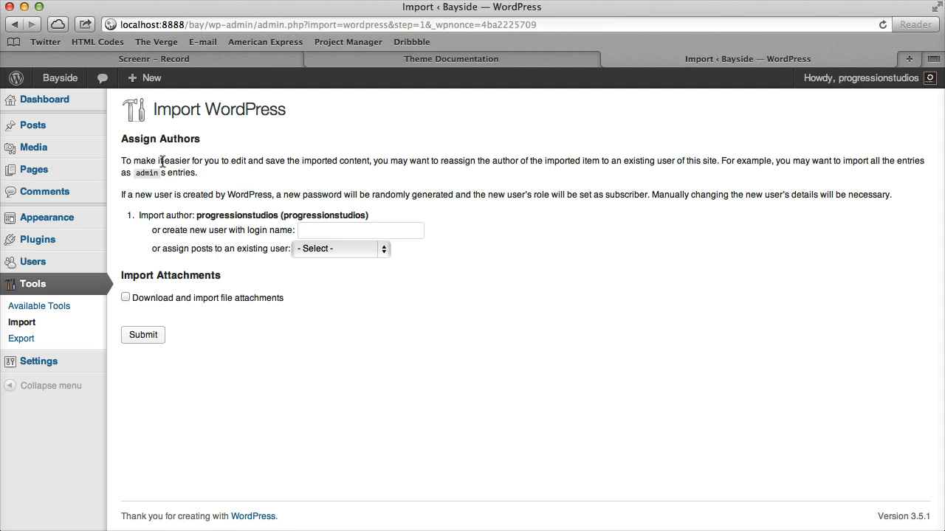
# Assign the imported posts to the existing user progressionstudios, include downloading file attachments, and submit the import.
pyautogui.moveTo(124, 162); pyautogui.dragTo(314, 173)
pyautogui.moveTo(846, 175); pyautogui.dragTo(917, 193)
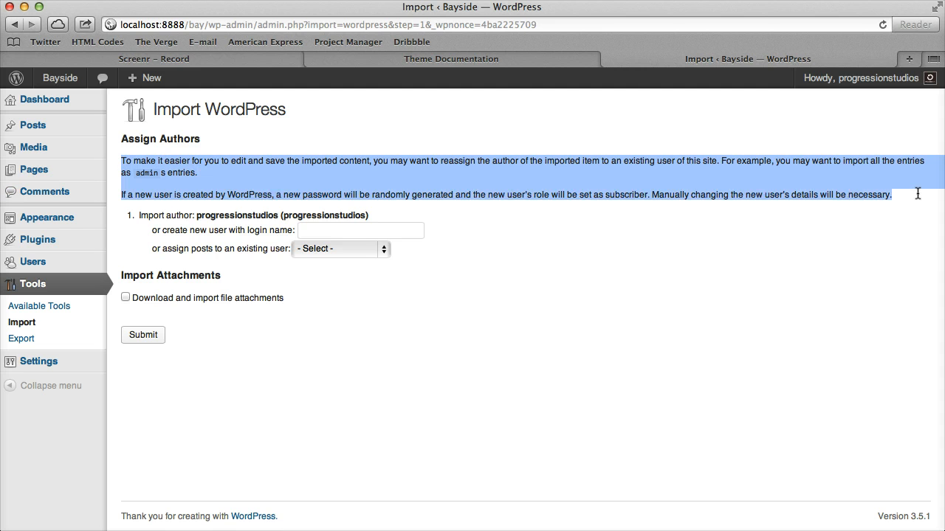
pyautogui.moveTo(123, 165); pyautogui.dragTo(234, 219)
pyautogui.click(236, 219)
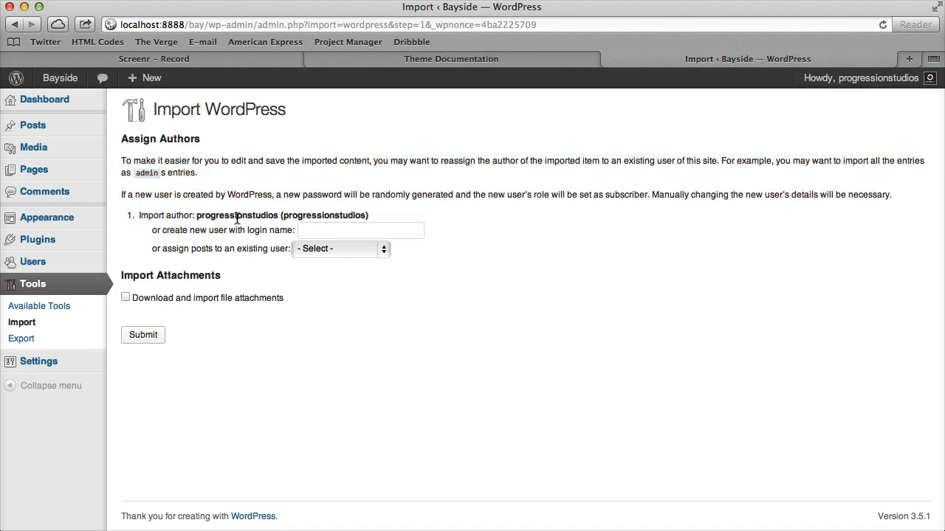
pyautogui.click(312, 248)
pyautogui.click(339, 262)
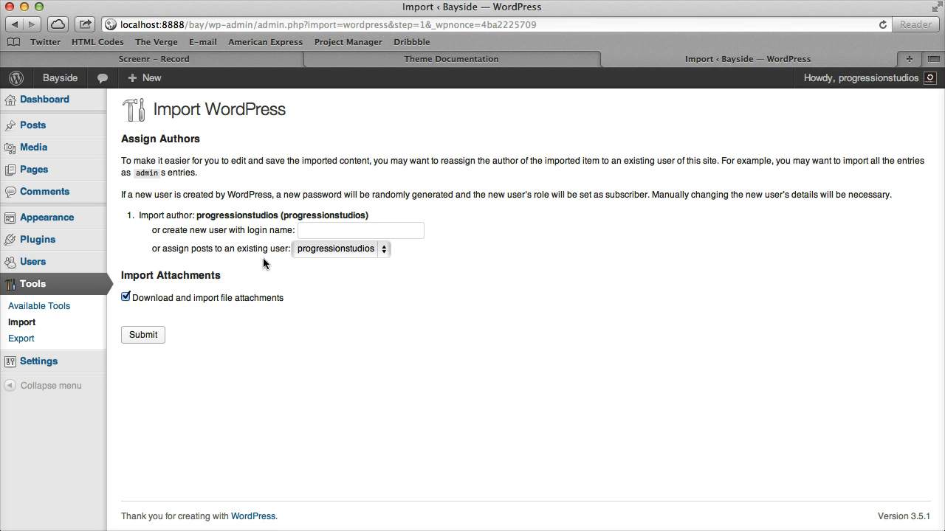
pyautogui.click(143, 336)
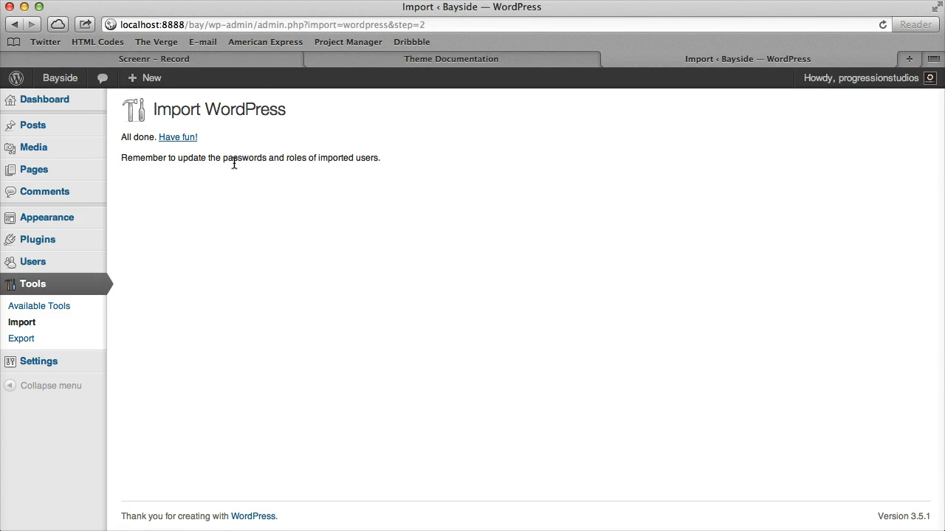
# View the Bayside site's front end in a separate tab to check the imported content, and return to the admin.
pyautogui.rightClick(62, 76)
pyautogui.click(111, 95)
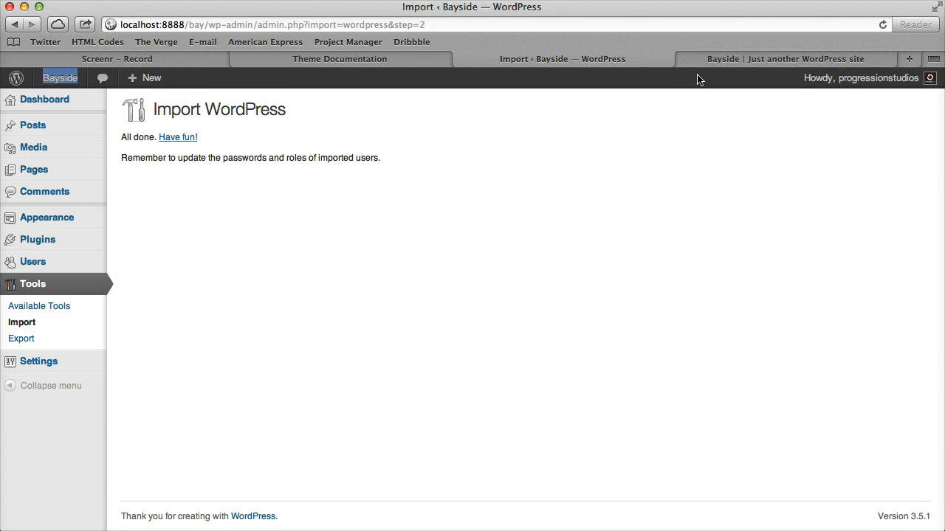
pyautogui.click(720, 59)
pyautogui.scroll(-10, 472, 221)
pyautogui.scroll(10, 273, 282)
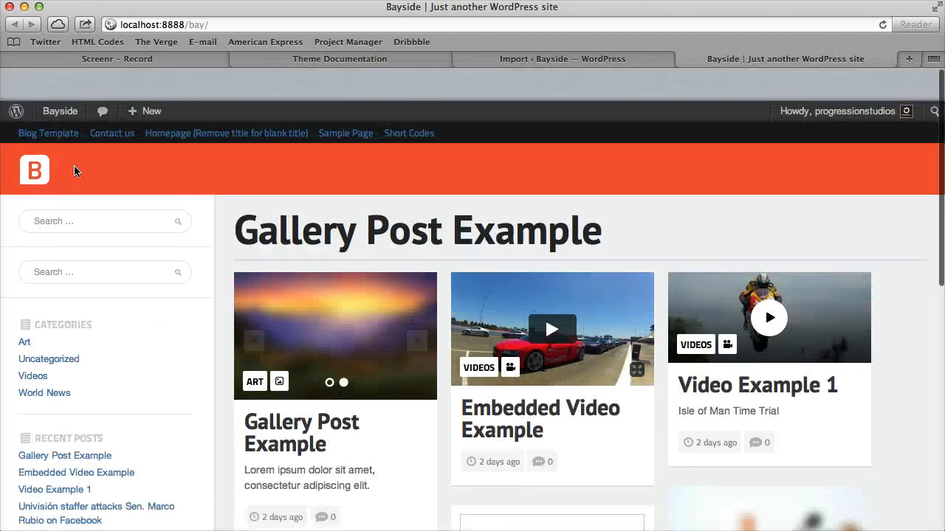
pyautogui.click(557, 65)
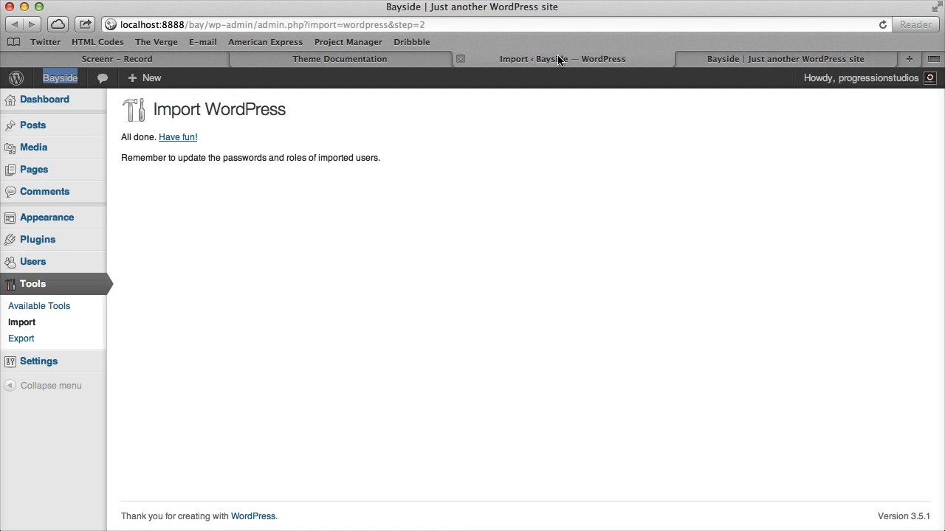
# Assign Main Navigation as the theme's Primary Menu and Top Navigation as its Header Top Menu, and save the locations.
pyautogui.click(77, 225)
pyautogui.click(28, 272)
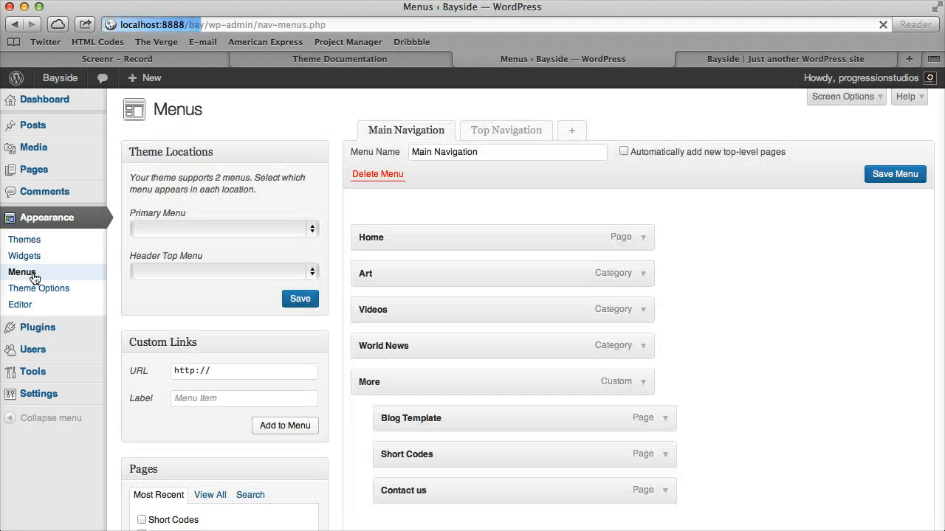
pyautogui.click(475, 132)
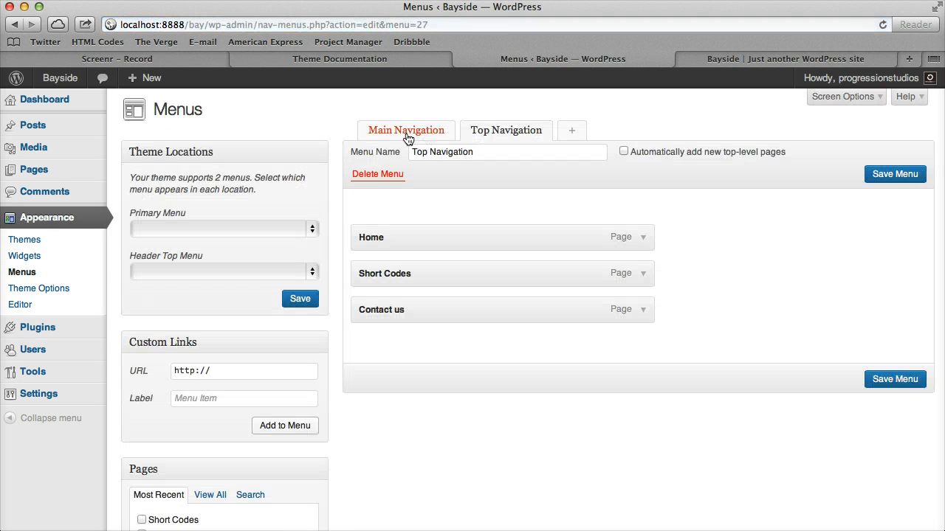
pyautogui.click(406, 136)
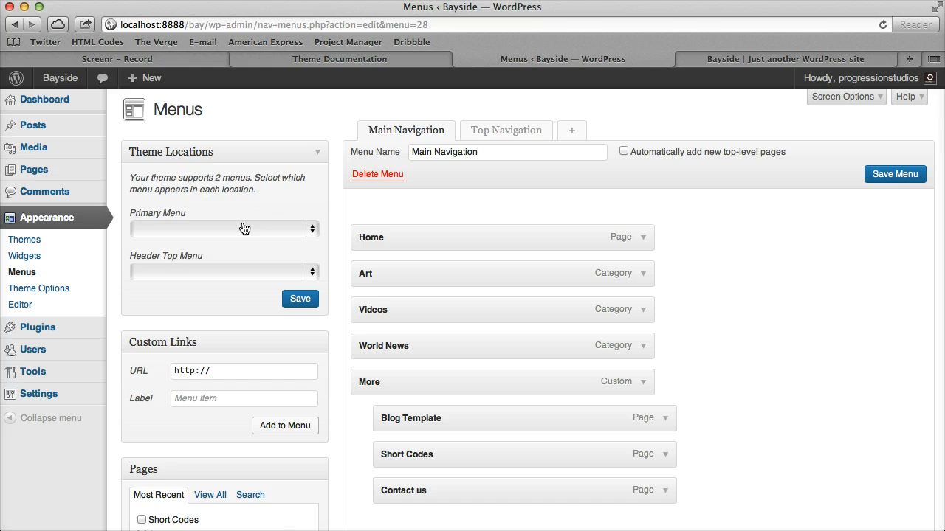
pyautogui.click(220, 231)
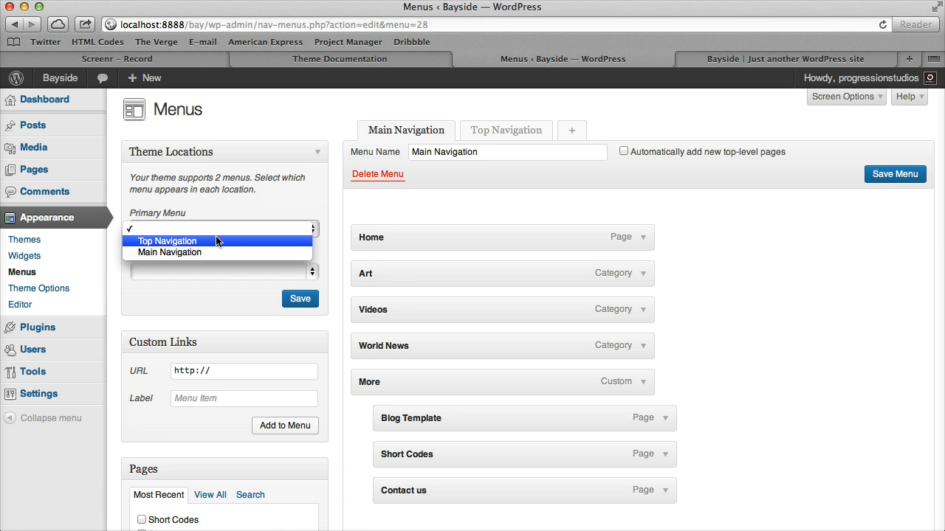
pyautogui.click(206, 198)
pyautogui.click(179, 229)
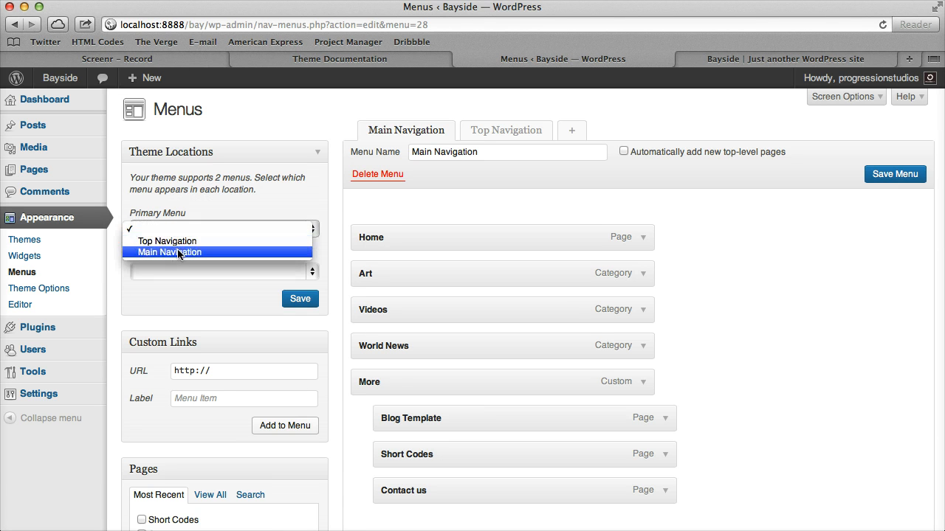
pyautogui.click(178, 251)
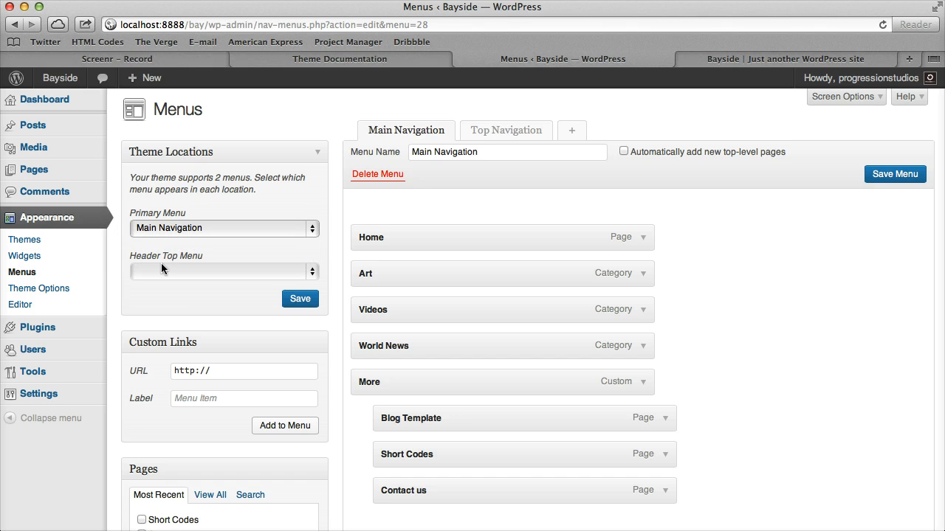
pyautogui.click(161, 263)
pyautogui.click(183, 279)
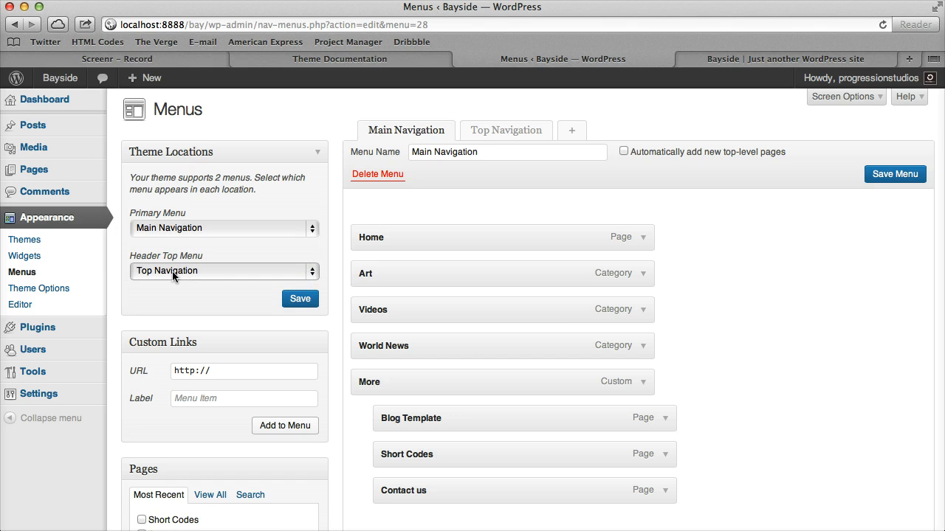
pyautogui.click(306, 301)
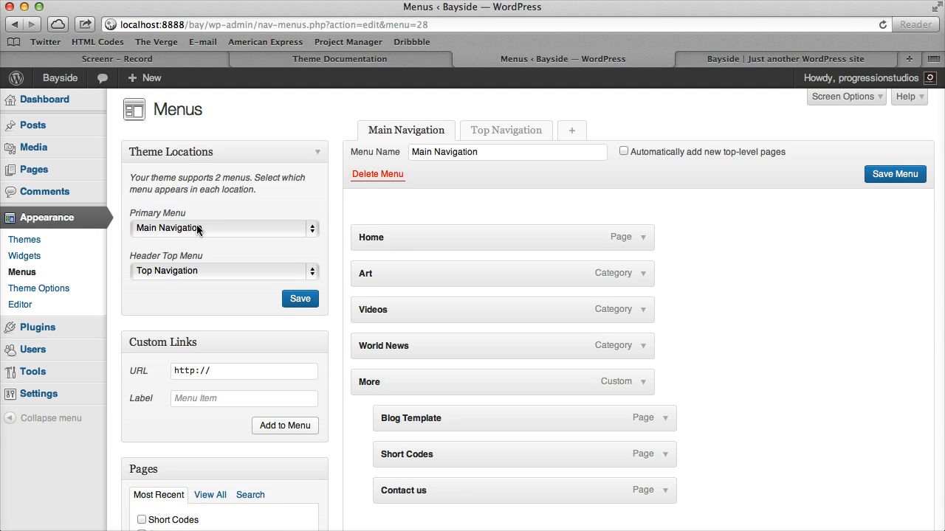
# In the reading settings, set the front page to the static page "Homepage (Remove title for blank title)" and save the changes.
pyautogui.moveTo(41, 393)
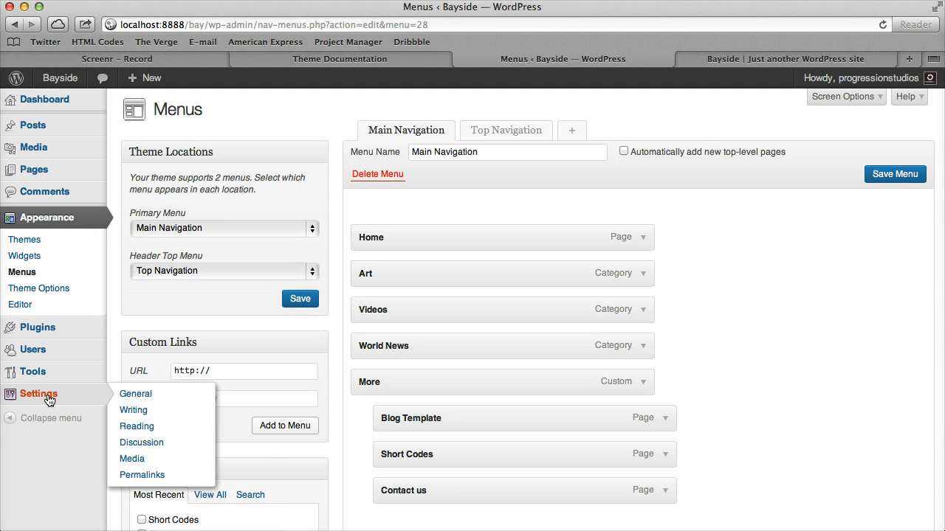
pyautogui.click(158, 431)
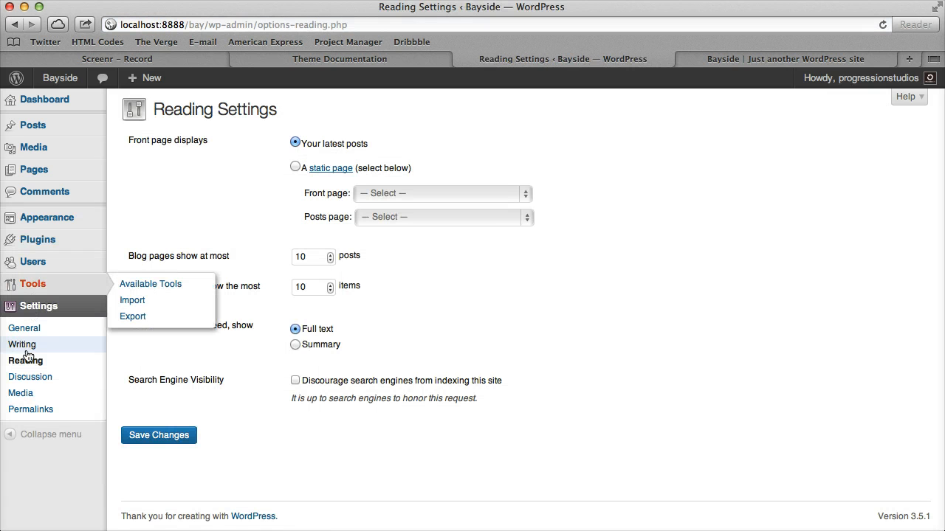
pyautogui.moveTo(129, 140); pyautogui.dragTo(224, 141)
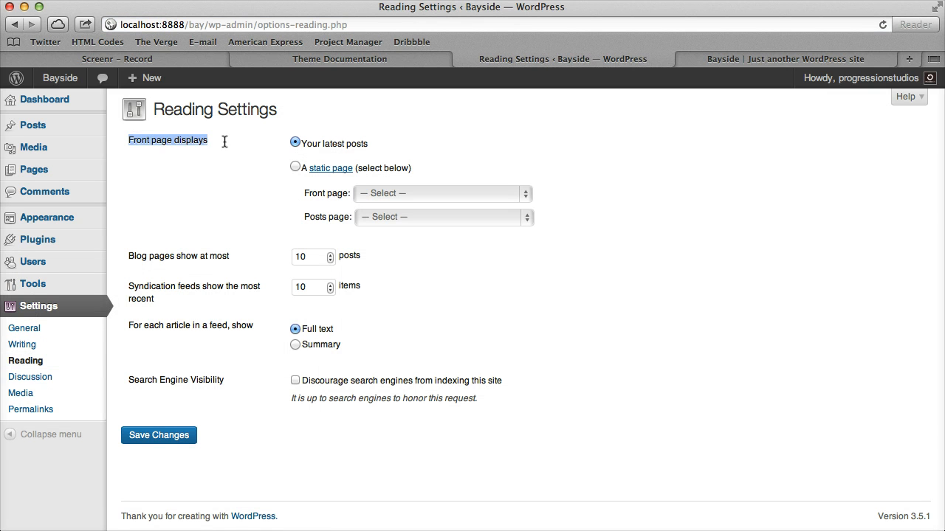
pyautogui.click(296, 168)
pyautogui.click(362, 187)
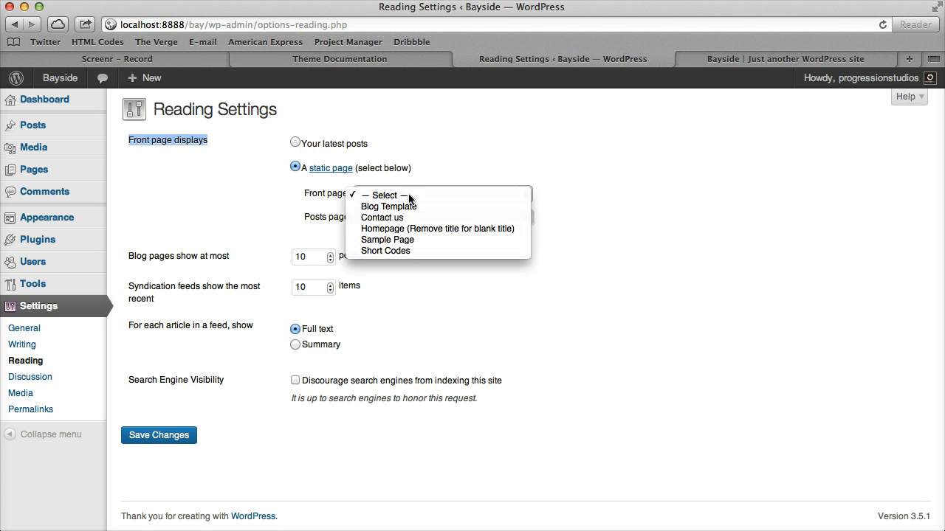
pyautogui.click(409, 230)
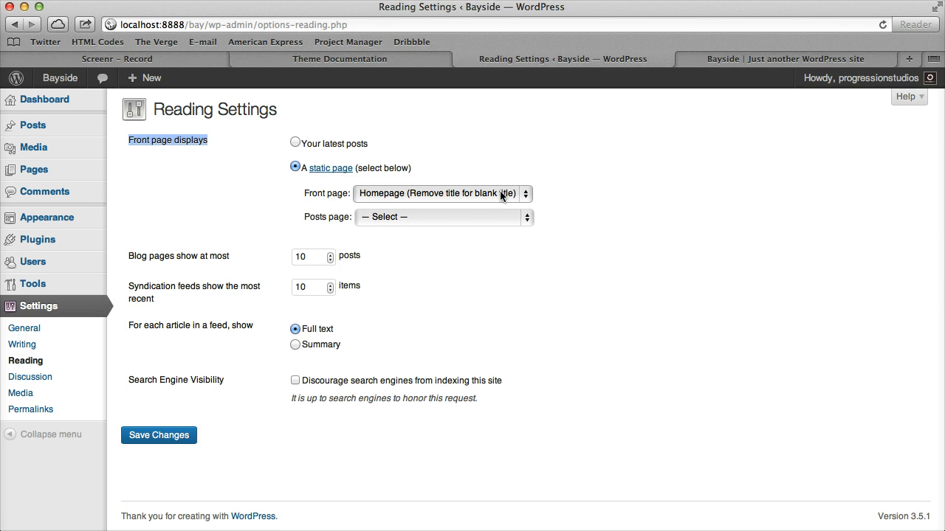
pyautogui.click(162, 443)
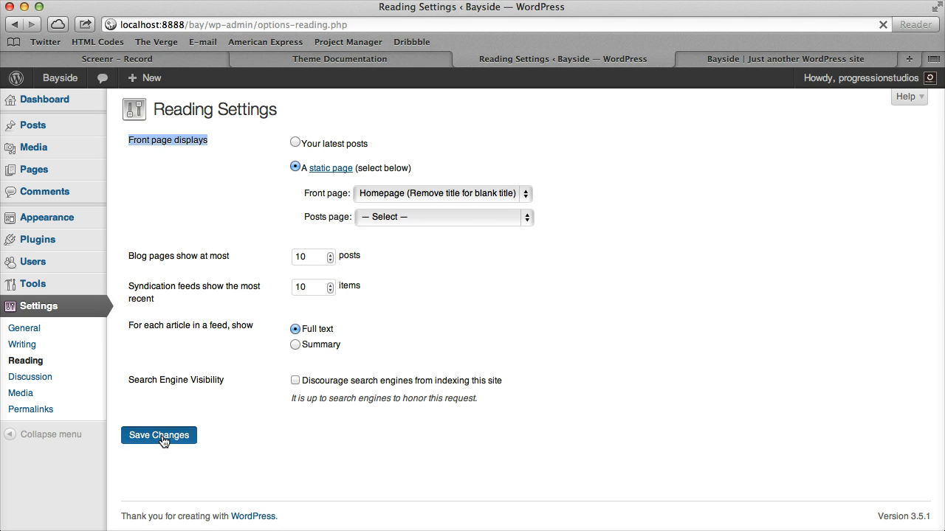
# Reload the Bayside site's front end and look over the homepage and its navigation menus.
pyautogui.click(683, 59)
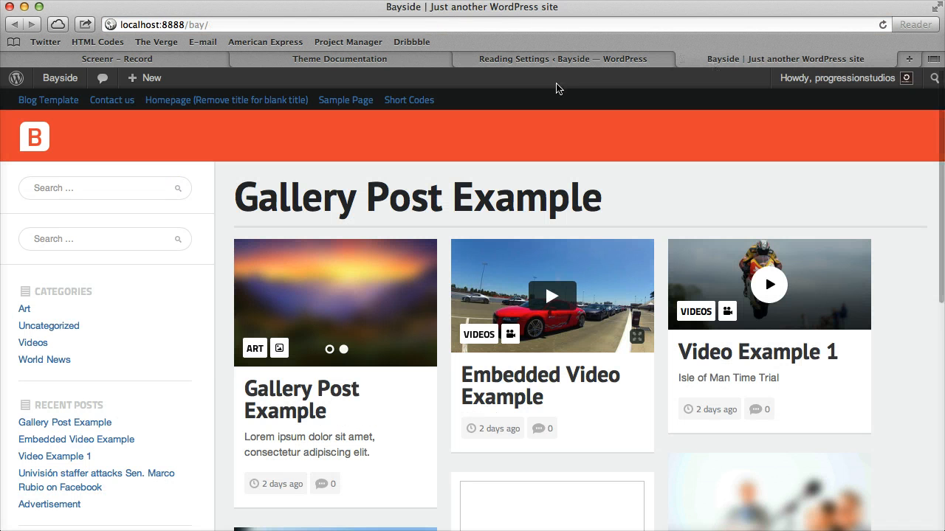
pyautogui.click(882, 26)
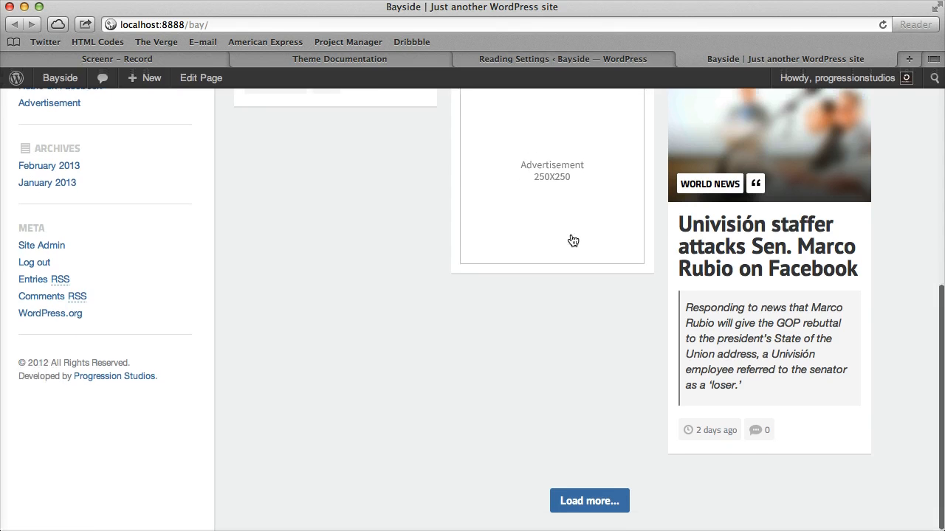
pyautogui.scroll(10, 550, 253)
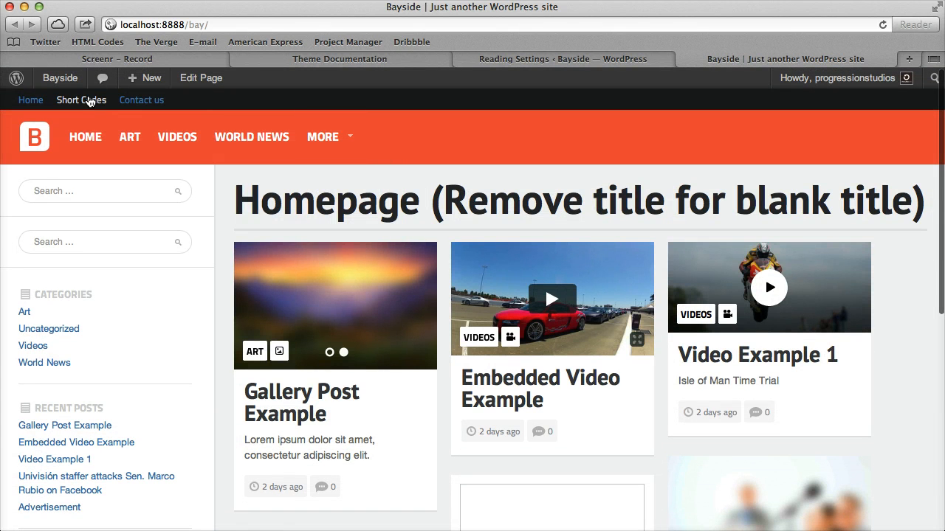
# View the imported Short Codes and Contact us pages on the site's front end.
pyautogui.click(60, 99)
pyautogui.scroll(-5, 331, 232)
pyautogui.scroll(-5, 332, 229)
pyautogui.scroll(7, 334, 228)
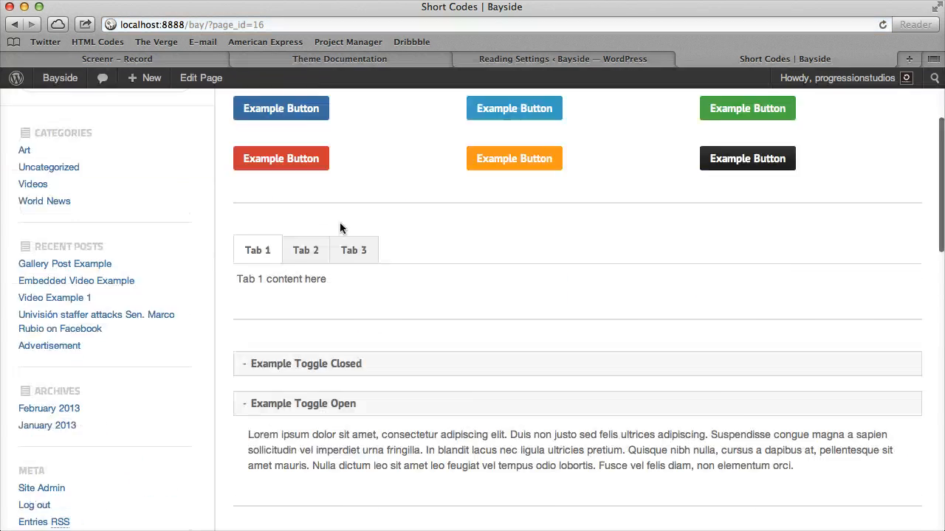
pyautogui.scroll(-10, 340, 225)
pyautogui.scroll(13, 340, 224)
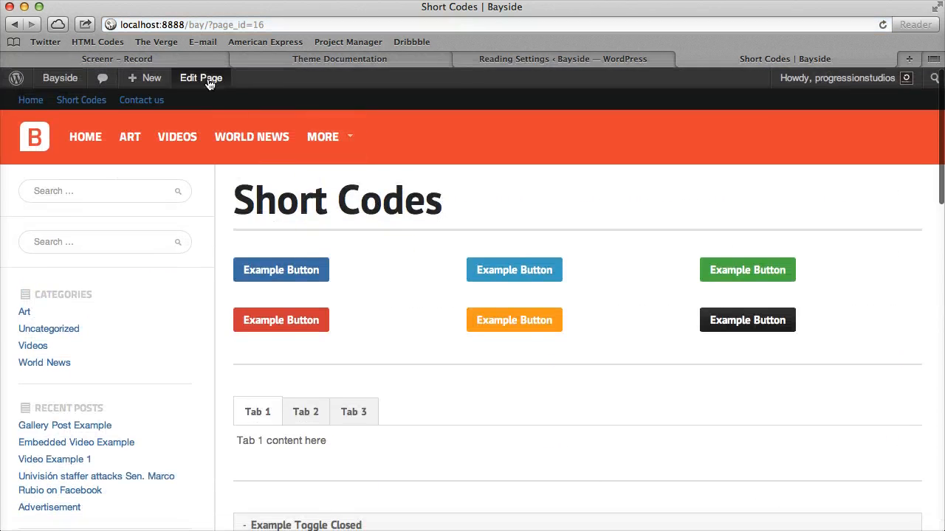
pyautogui.click(144, 99)
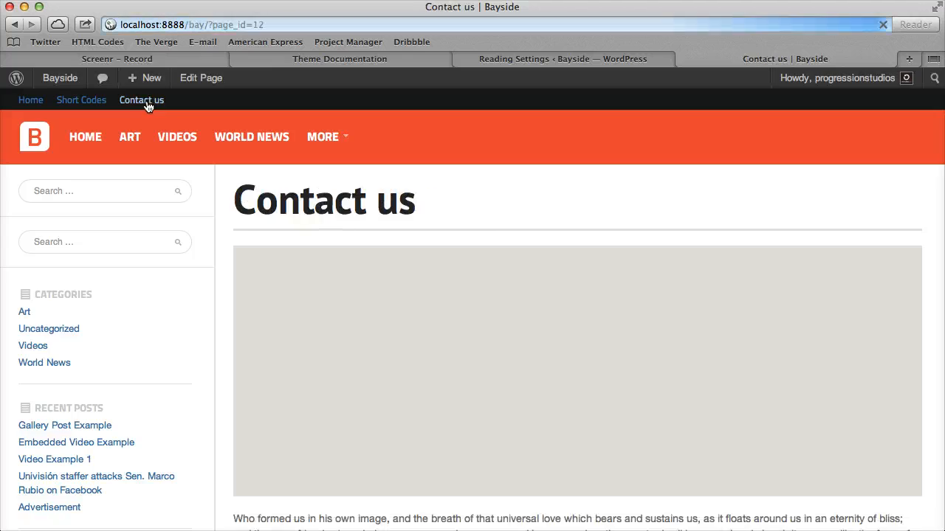
pyautogui.scroll(-5, 155, 245)
pyautogui.scroll(6, 179, 333)
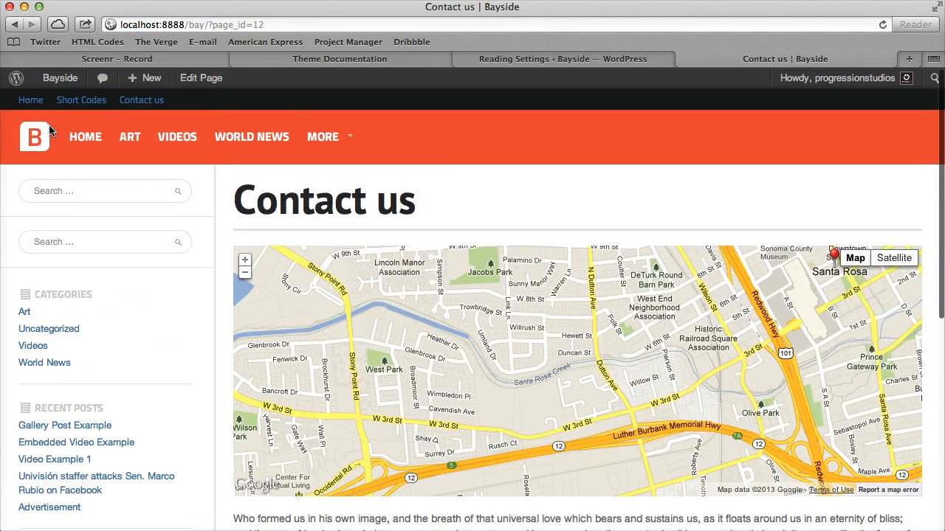
# View the World News, Videos and Art category pages on the front end.
pyautogui.click(251, 137)
pyautogui.scroll(-5, 190, 221)
pyautogui.scroll(5, 189, 286)
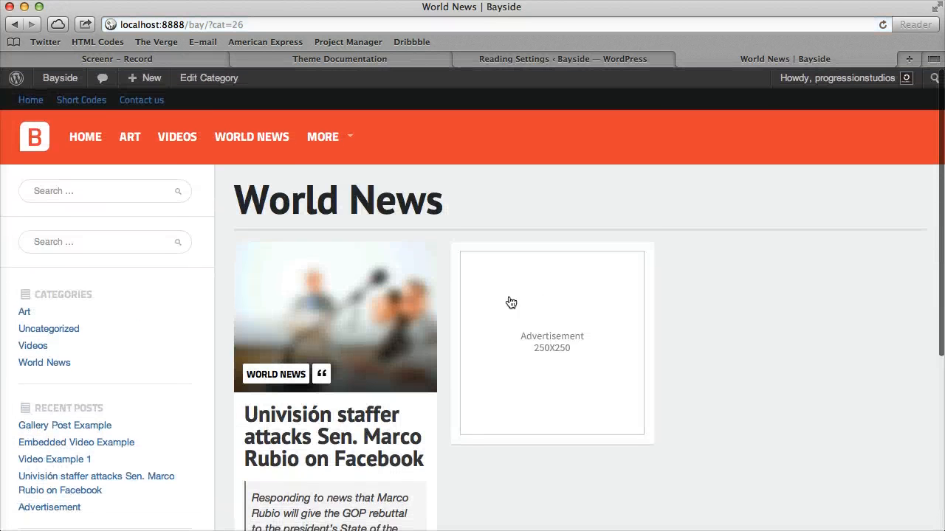
pyautogui.click(191, 141)
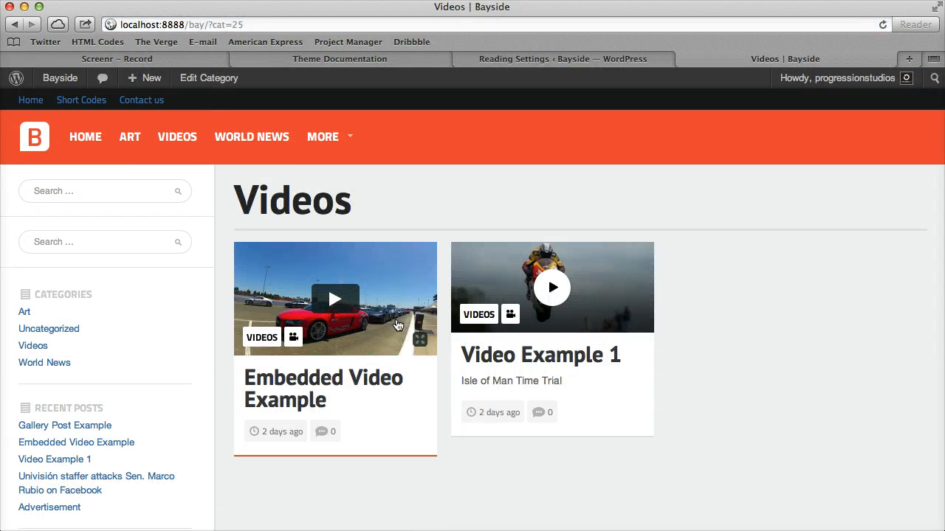
pyautogui.click(127, 139)
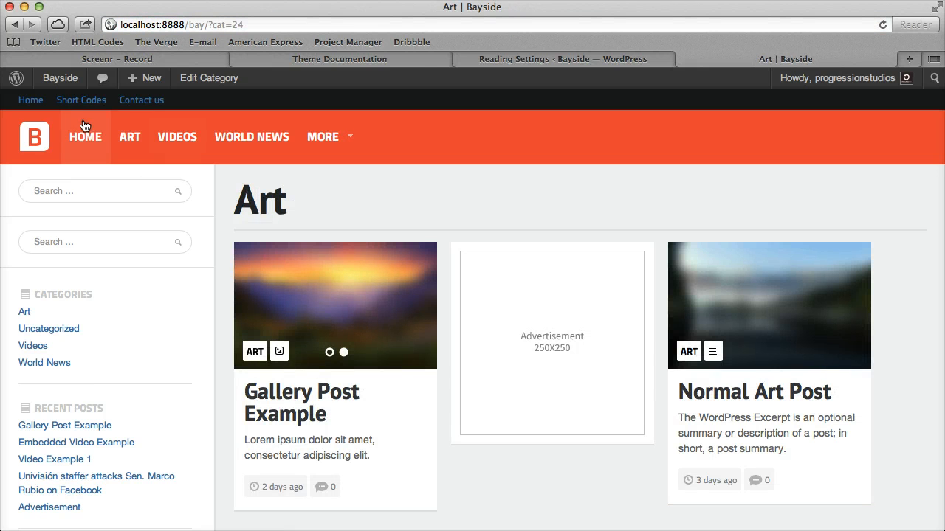
# Return to the site's homepage and load more posts below the existing ones.
pyautogui.click(37, 145)
pyautogui.scroll(-5, 132, 287)
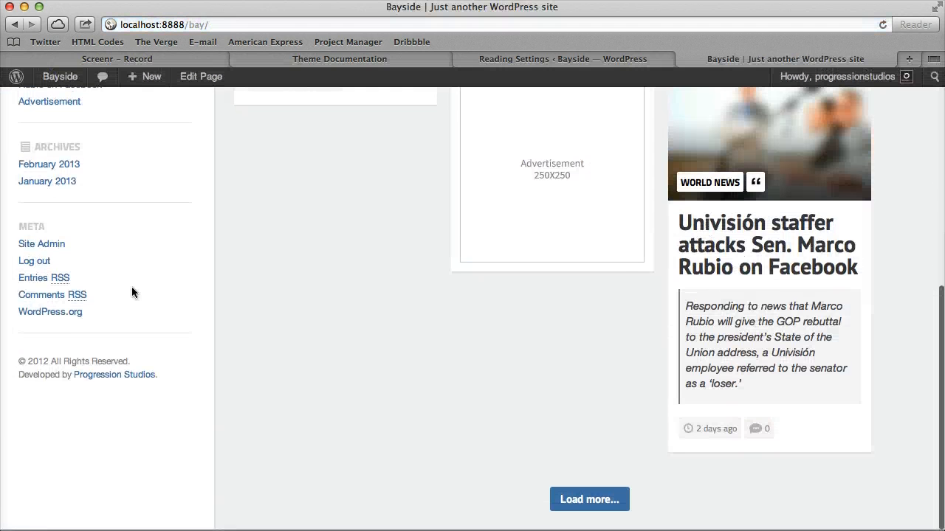
pyautogui.click(592, 498)
pyautogui.scroll(10, 265, 327)
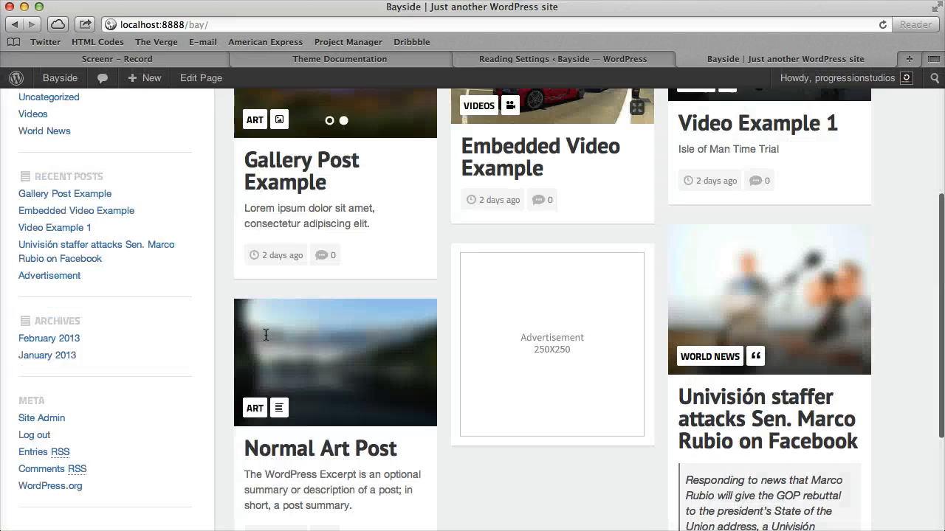
# Open the Homepage page for editing and examine its Blog Page Template Category and Posts Per Page options.
pyautogui.click(208, 80)
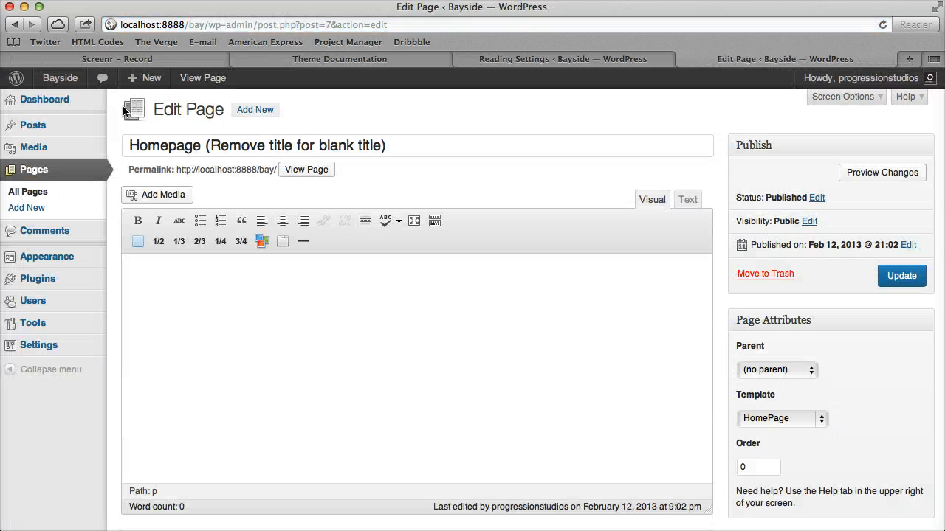
pyautogui.click(64, 190)
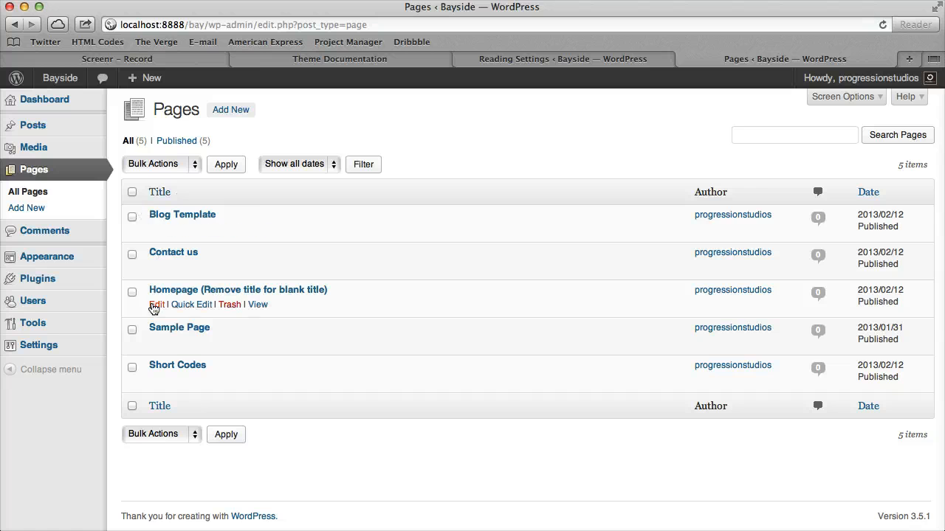
pyautogui.click(156, 305)
pyautogui.scroll(-5, 259, 207)
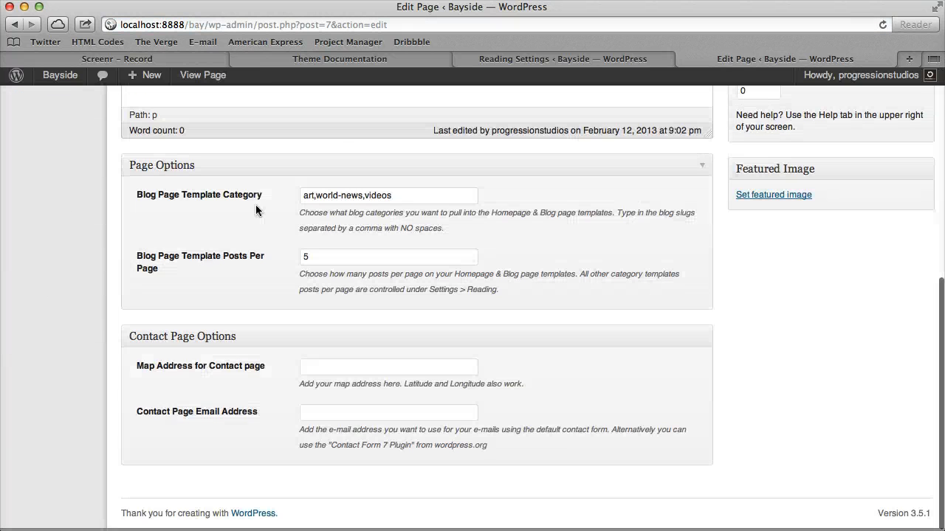
pyautogui.moveTo(301, 193); pyautogui.dragTo(437, 198)
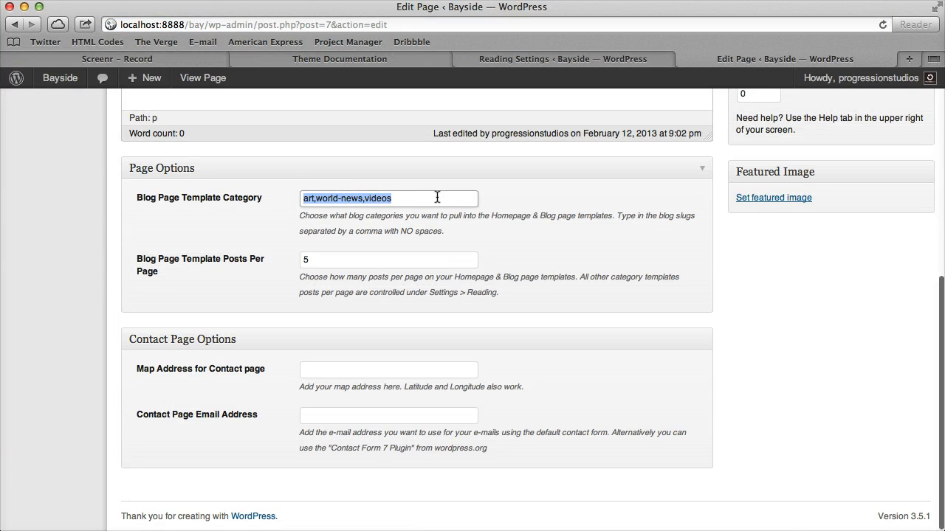
pyautogui.doubleClick(325, 262)
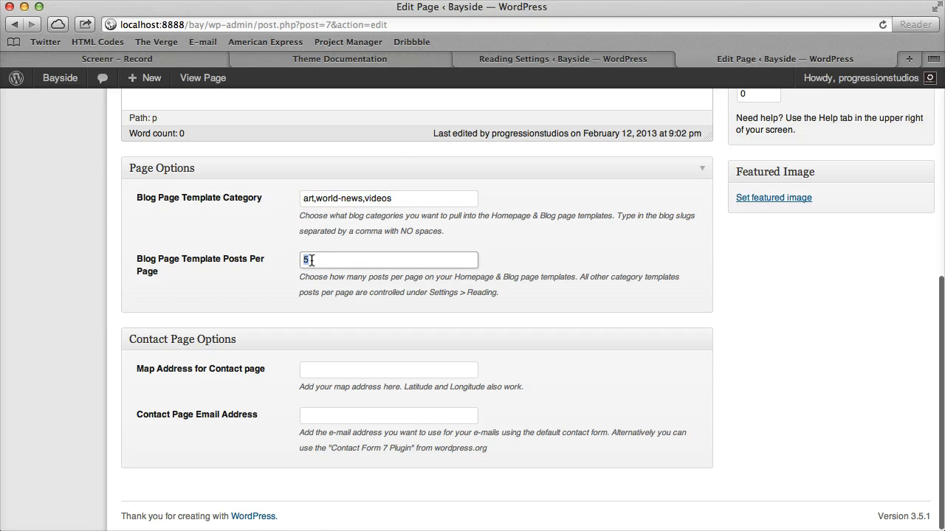
# Consult the Creating the Homepage section of the theme documentation, and return to review the Homepage page's settings.
pyautogui.click(369, 58)
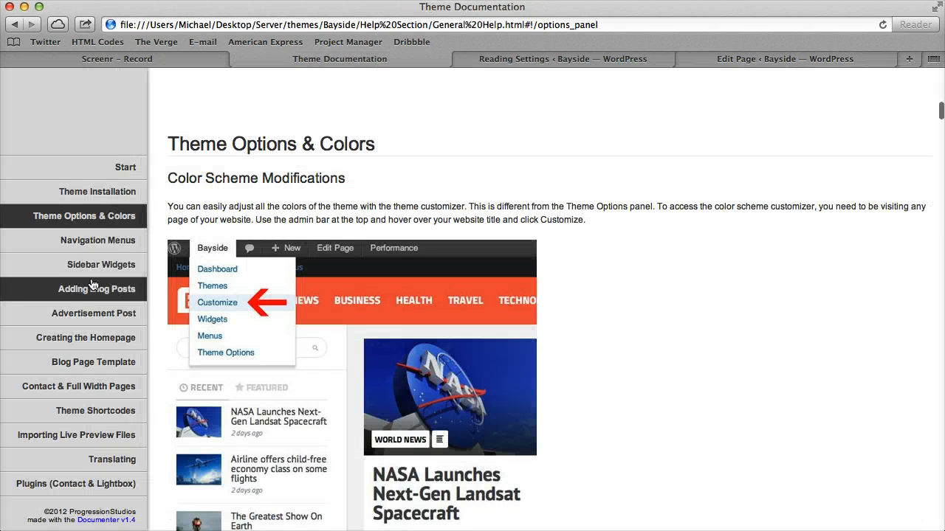
pyautogui.click(109, 337)
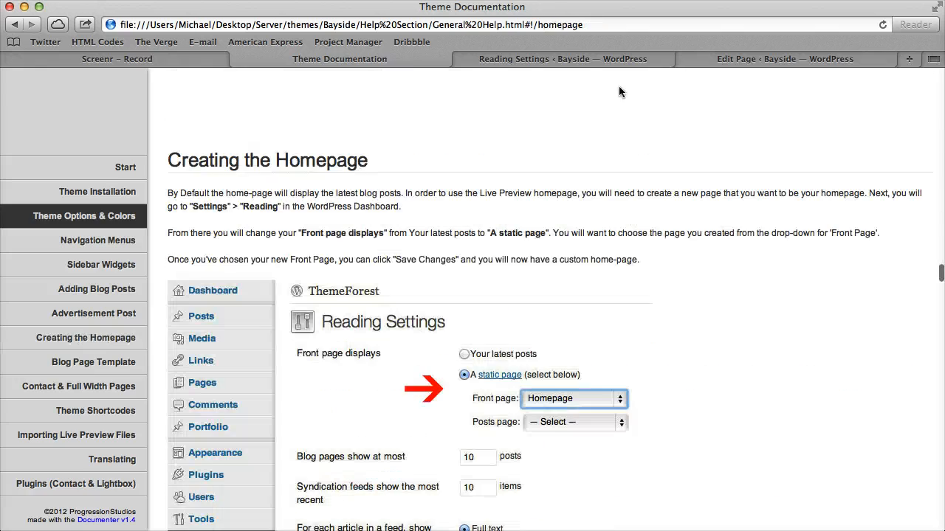
pyautogui.click(699, 58)
pyautogui.click(358, 264)
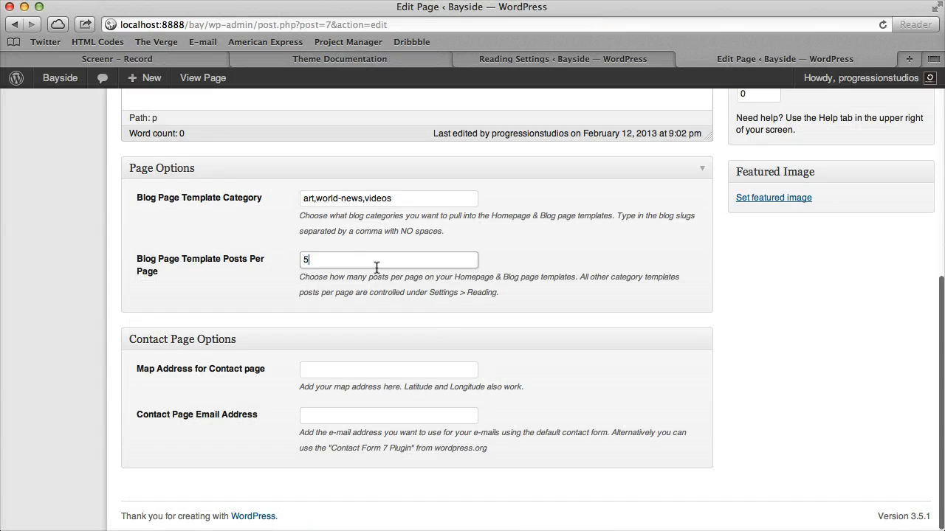
pyautogui.scroll(10, 378, 267)
pyautogui.scroll(-10, 378, 269)
pyautogui.scroll(10, 335, 241)
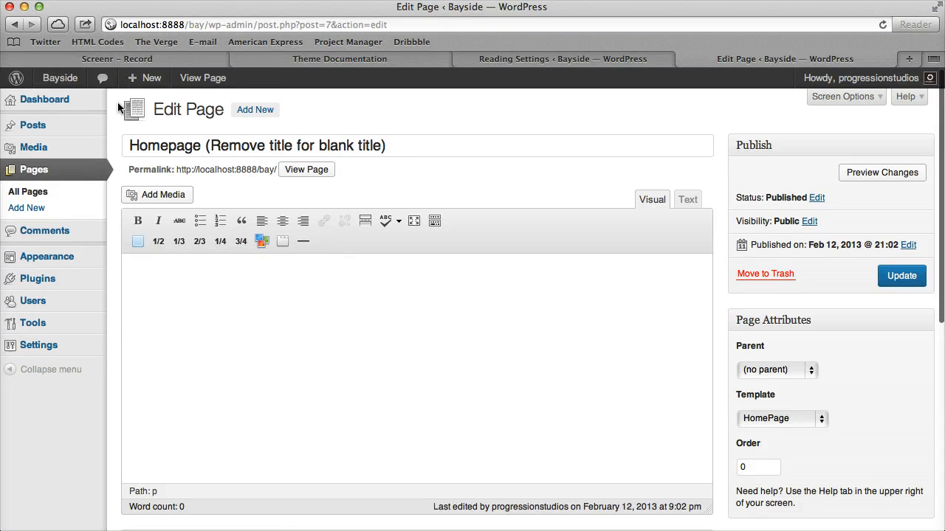
# Open the Bayside front end in a new tab and highlight the homepage's title heading.
pyautogui.rightClick(60, 77)
pyautogui.click(126, 43)
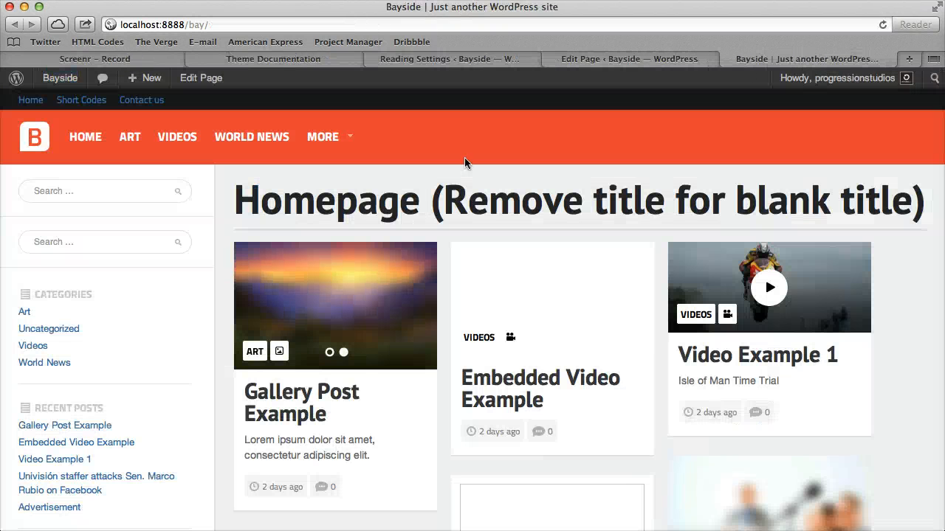
pyautogui.moveTo(234, 199); pyautogui.dragTo(744, 192)
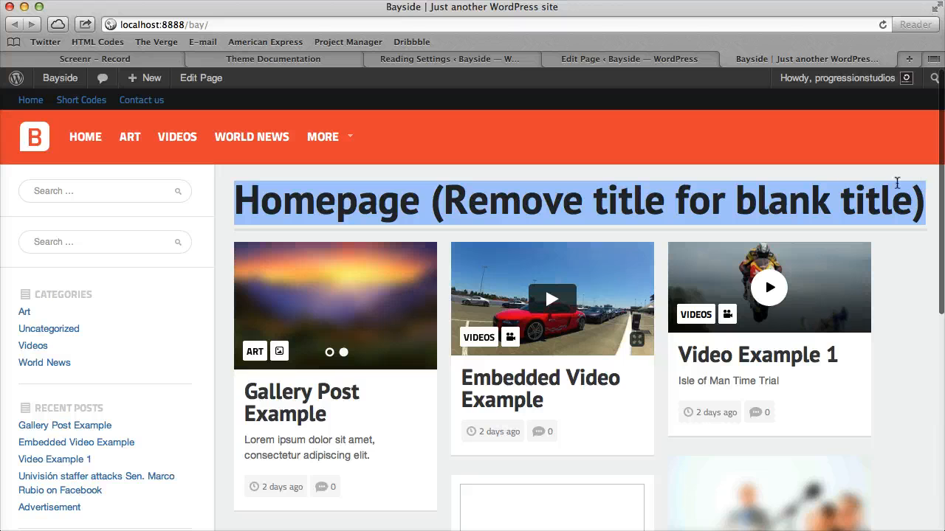
# Clear the Homepage page's title in the page editor and update the page.
pyautogui.click(611, 59)
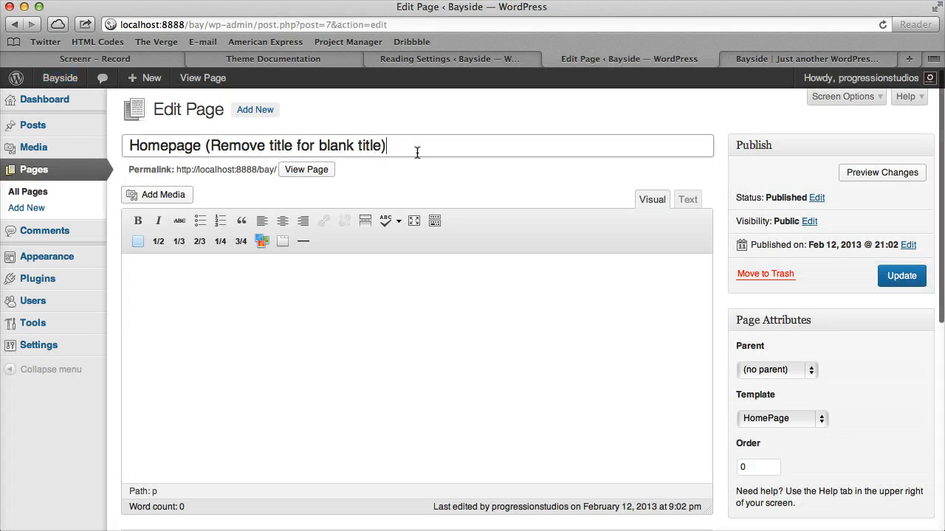
pyautogui.moveTo(416, 148); pyautogui.dragTo(67, 140)
pyautogui.press('BackSpace')
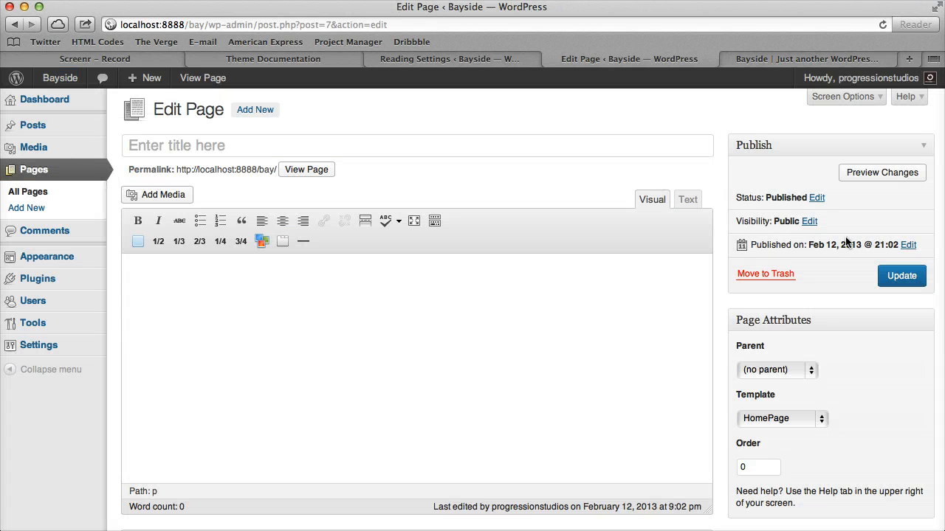
pyautogui.click(899, 276)
# Reload the front end to check the homepage without its title, and return to the page editor.
pyautogui.click(784, 56)
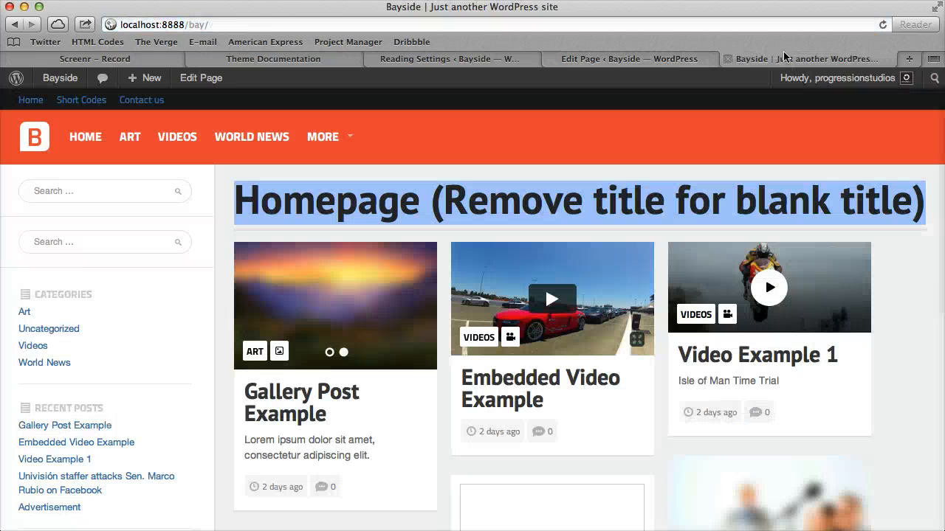
pyautogui.click(878, 26)
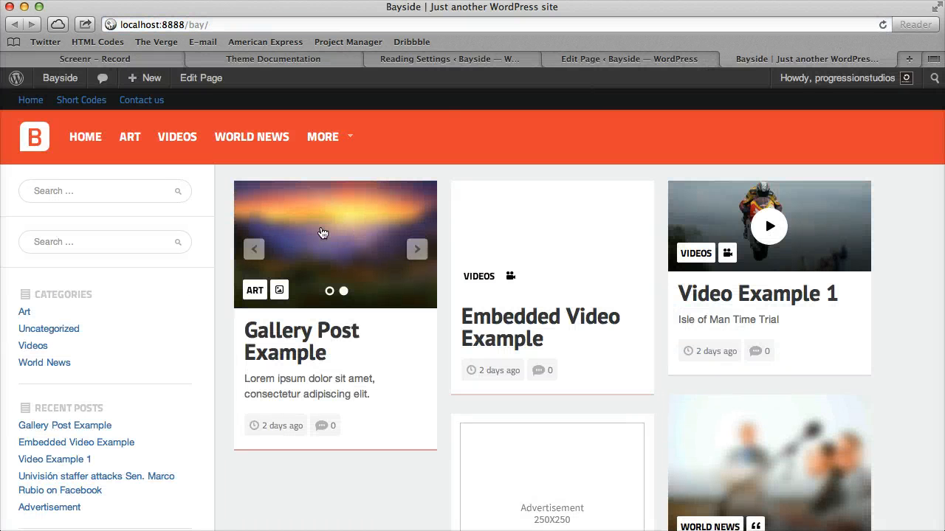
pyautogui.scroll(-15, 764, 225)
pyautogui.scroll(15, 764, 225)
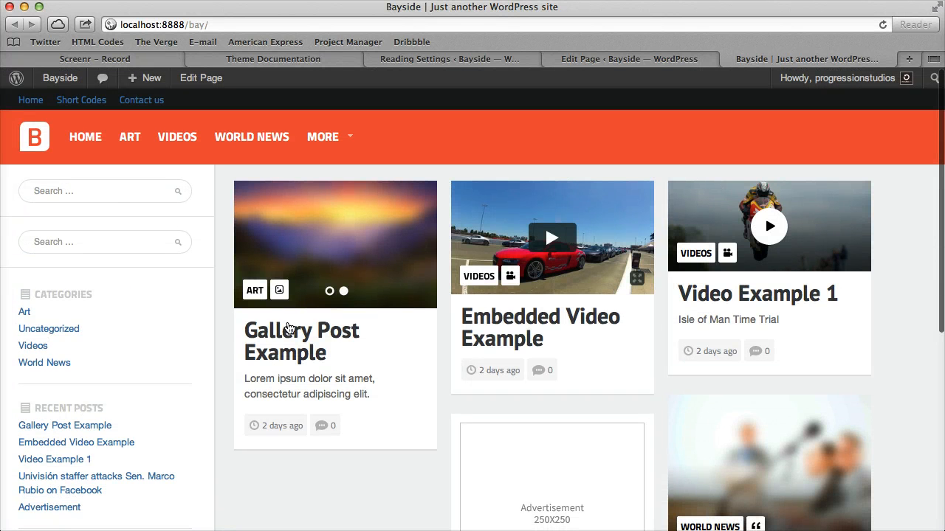
pyautogui.scroll(-15, 93, 362)
pyautogui.scroll(15, 93, 362)
pyautogui.click(606, 59)
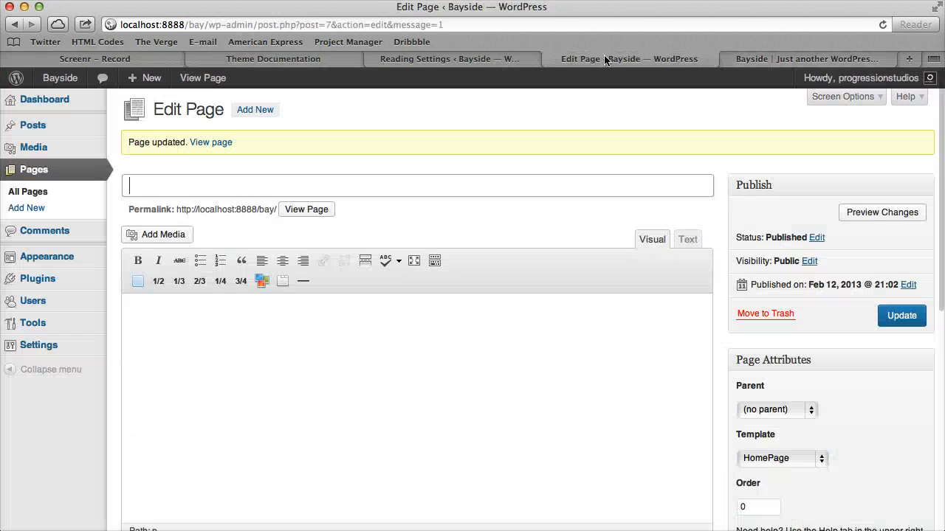
# Open the site's widget management page and consult the Sidebar Widgets section of the theme documentation.
pyautogui.moveTo(53, 269)
pyautogui.click(137, 275)
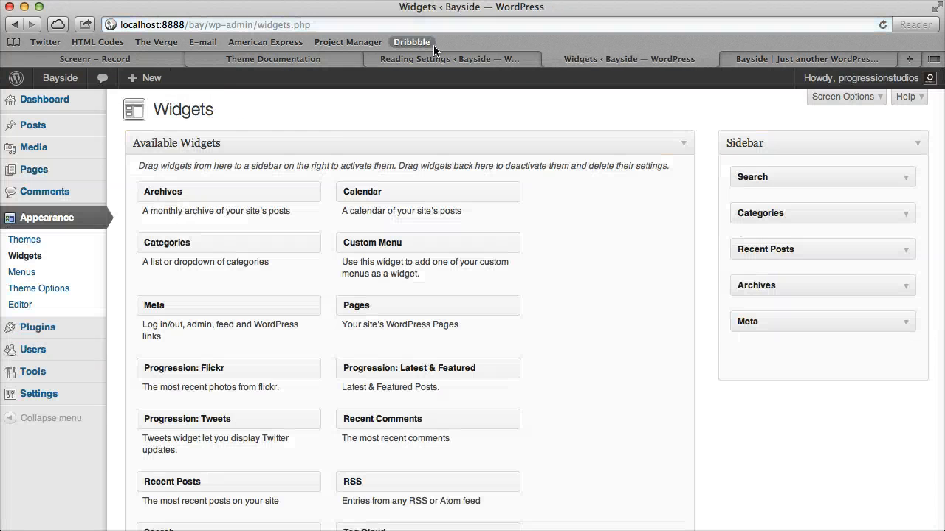
pyautogui.click(320, 62)
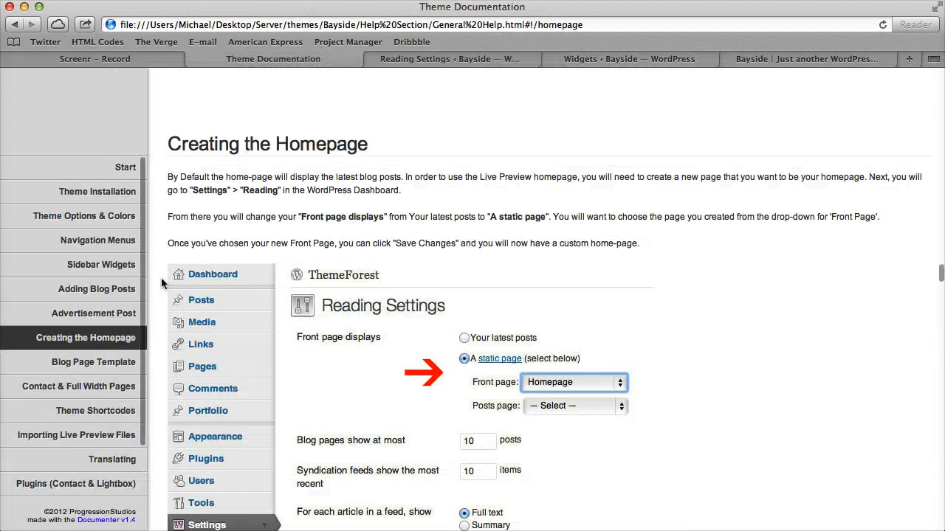
pyautogui.click(114, 267)
pyautogui.scroll(-15, 473, 258)
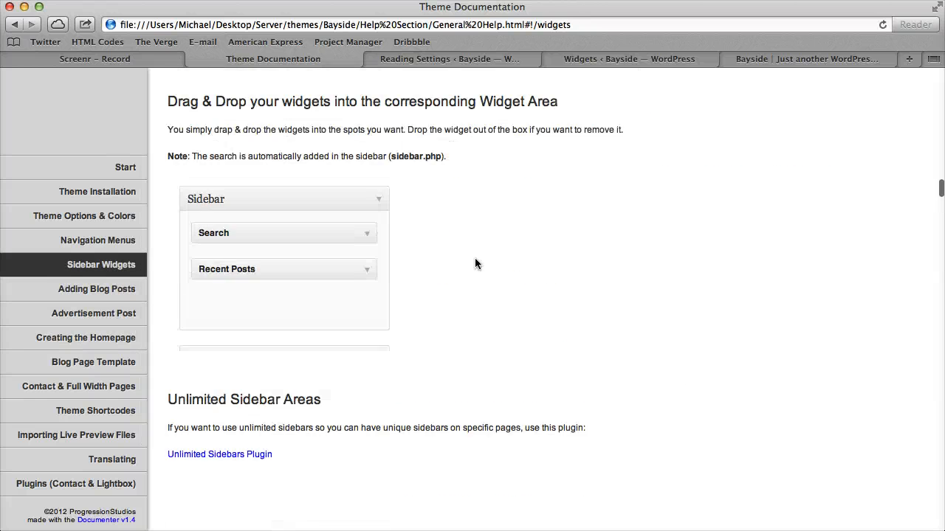
pyautogui.scroll(2, 474, 257)
pyautogui.scroll(12, 472, 257)
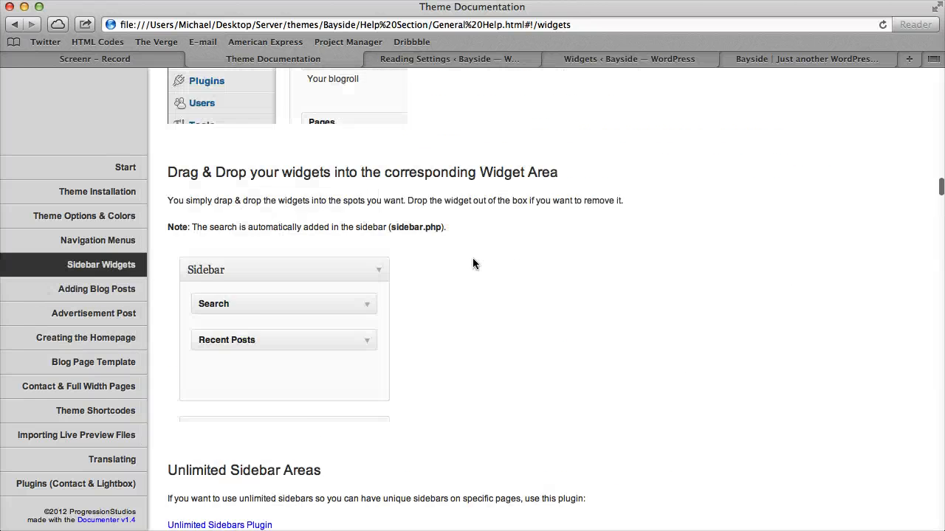
# Remove the Search widget from the Sidebar widget area, and reload the Bayside front end to check the sidebar.
pyautogui.click(668, 58)
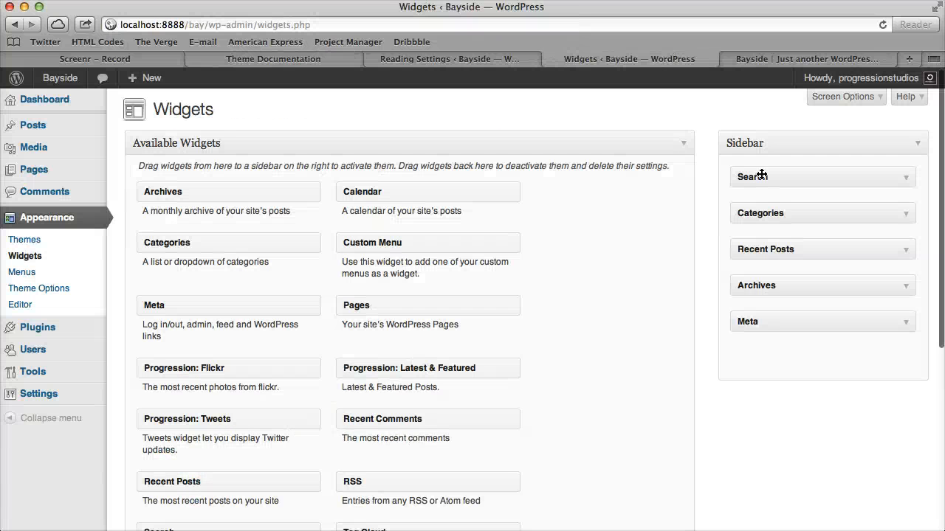
pyautogui.moveTo(762, 175); pyautogui.dragTo(566, 184)
pyautogui.click(801, 59)
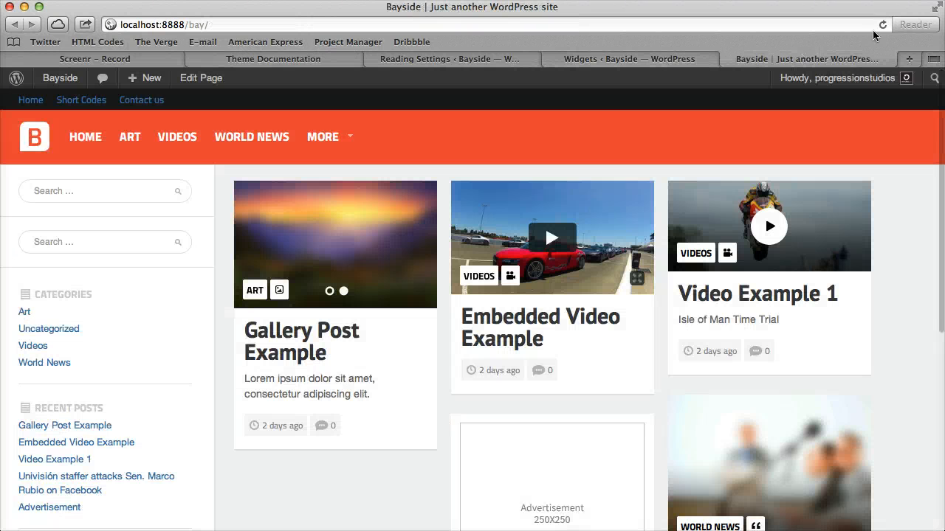
pyautogui.click(881, 25)
pyautogui.scroll(-10, 267, 370)
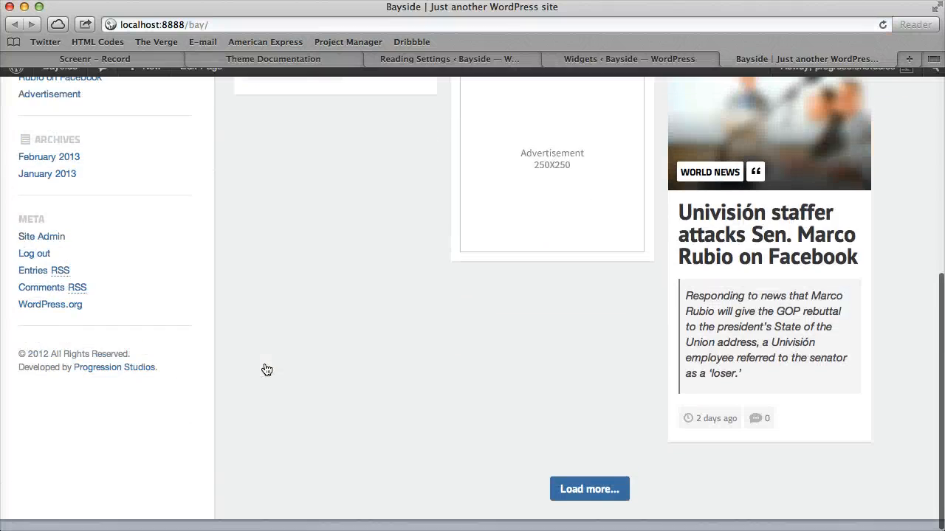
pyautogui.scroll(10, 266, 369)
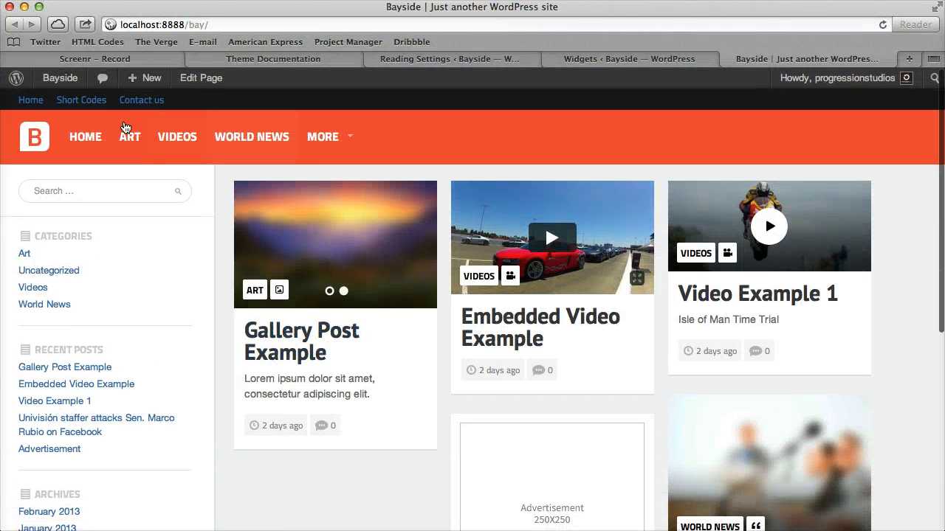
# Look over the homepage, view the Gallery Post Example post, and return to the homepage.
pyautogui.click(237, 140)
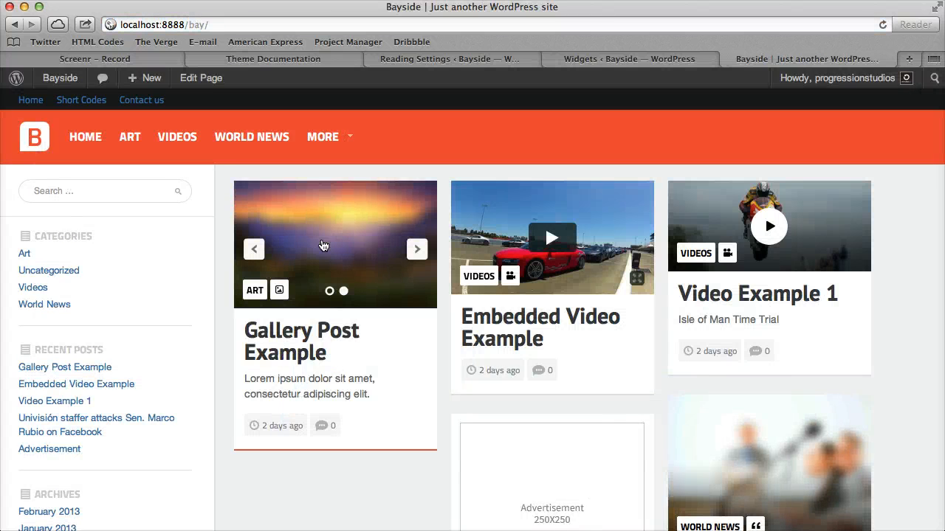
pyautogui.scroll(-10, 359, 284)
pyautogui.scroll(10, 358, 278)
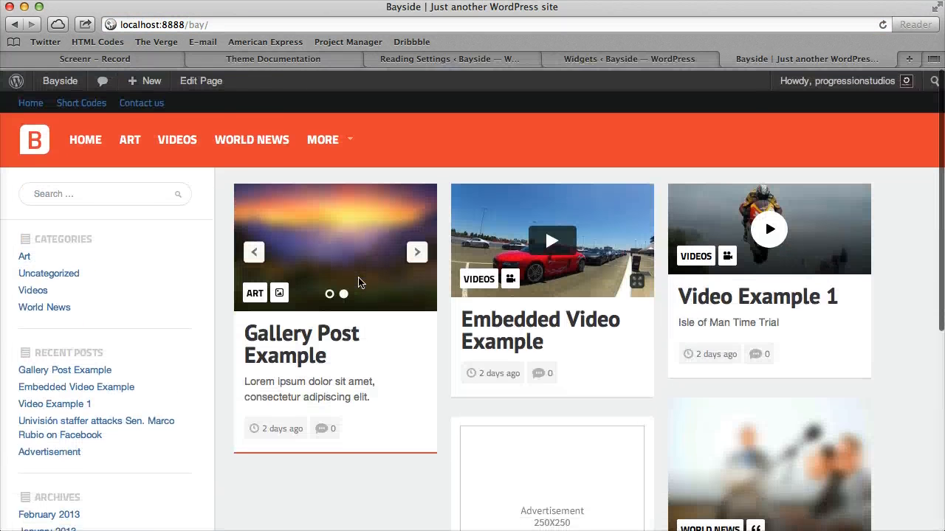
pyautogui.click(326, 351)
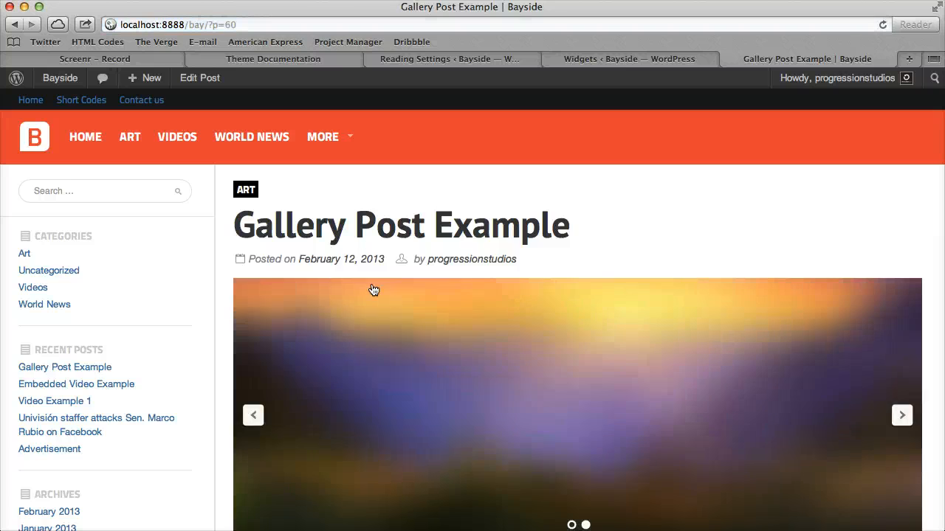
pyautogui.scroll(-6, 375, 291)
pyautogui.scroll(6, 375, 288)
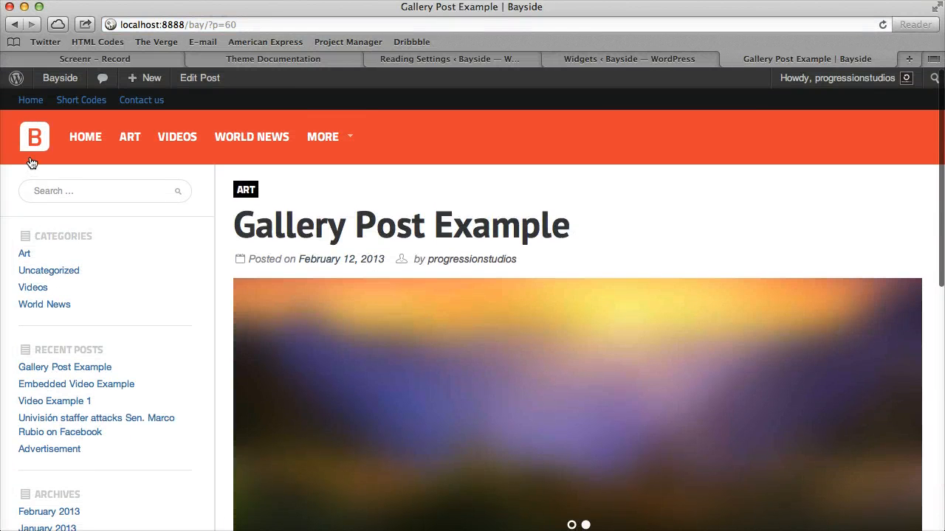
pyautogui.click(48, 150)
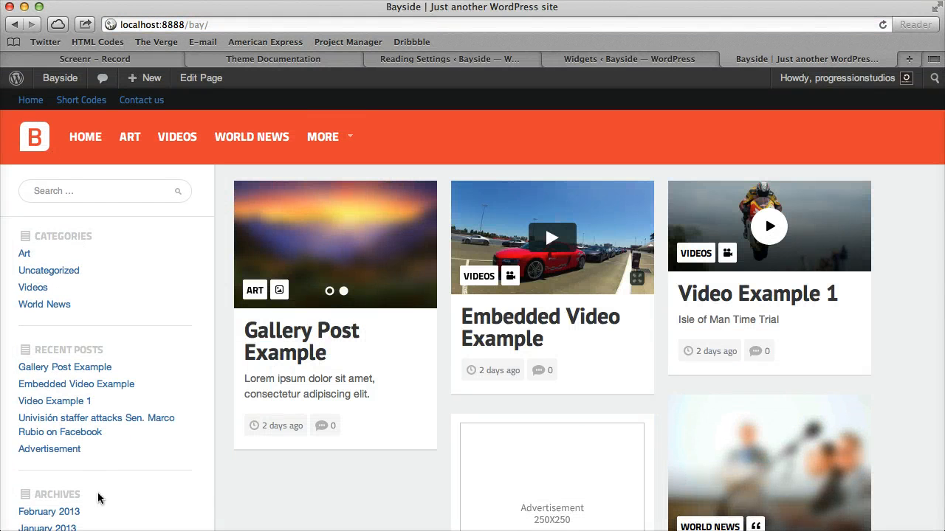